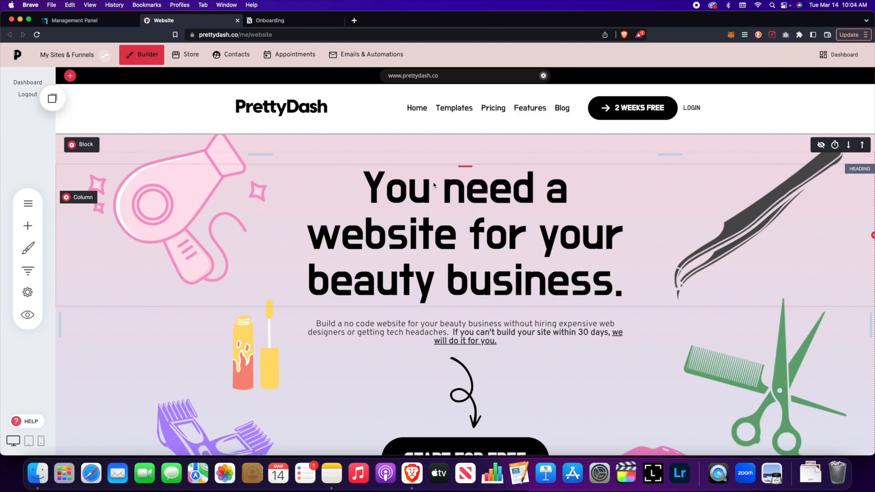
Open the store's product list and look at the product types available for a new product
{"action": "left_click", "coordinate": [191, 57]}
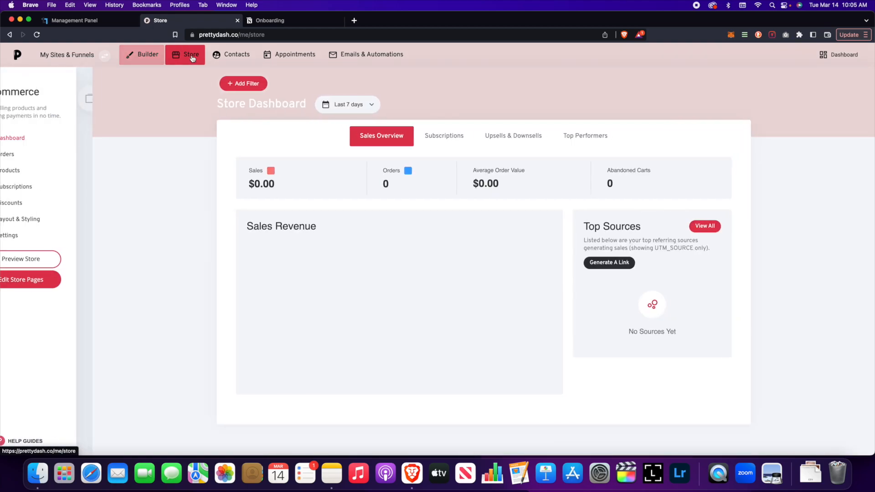
{"action": "left_click", "coordinate": [46, 172]}
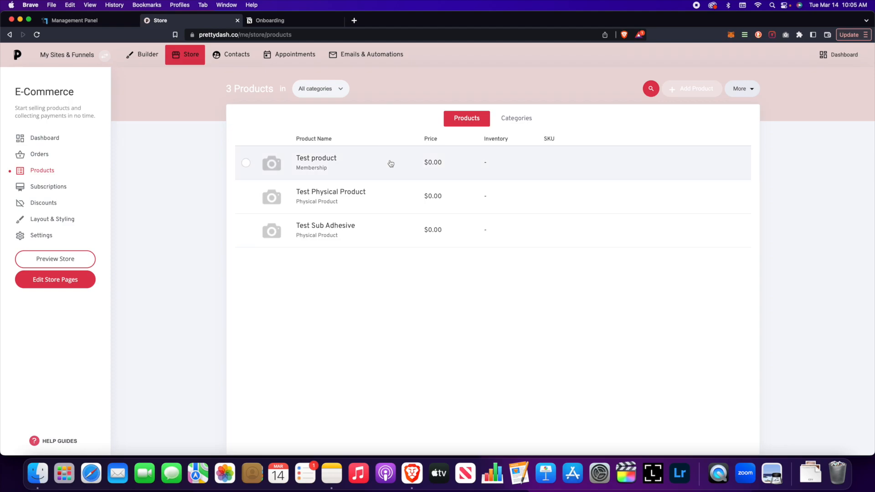
{"action": "left_click", "coordinate": [686, 94]}
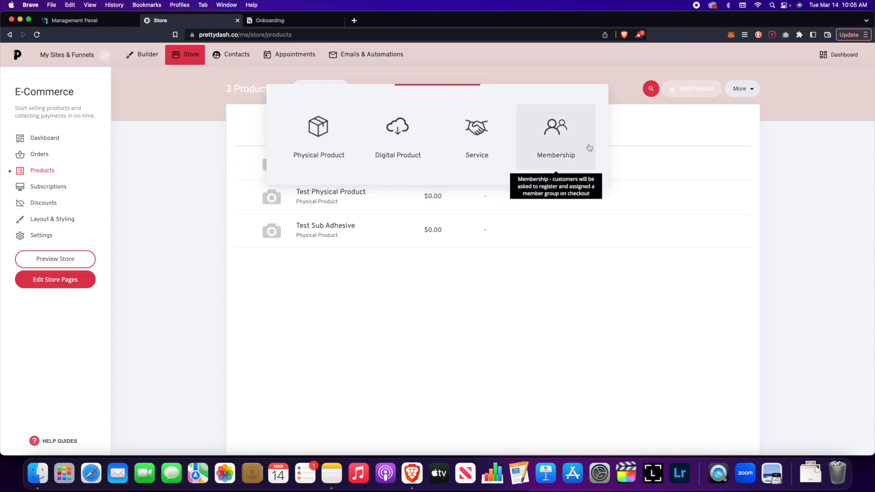
{"action": "left_click", "coordinate": [436, 75]}
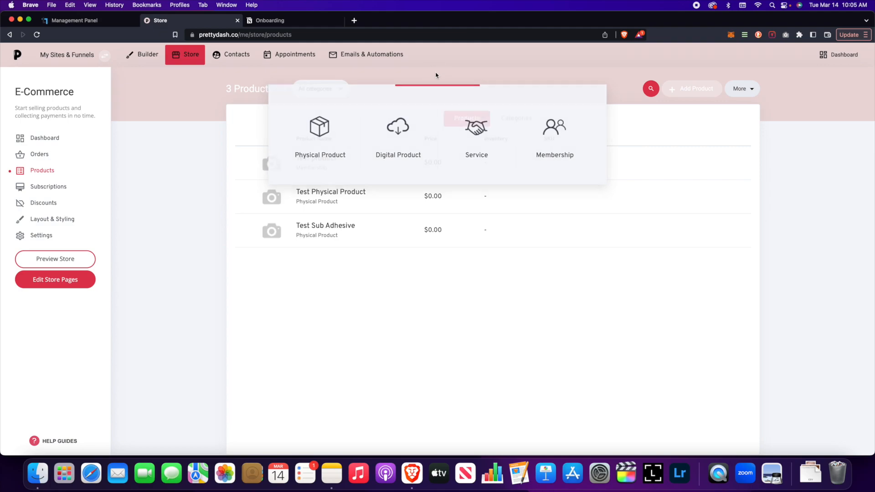
Create a funnel named Adhesive from the Ebook Funnel + 1 Upsell template and dismiss the introduction video
{"action": "left_click", "coordinate": [88, 56]}
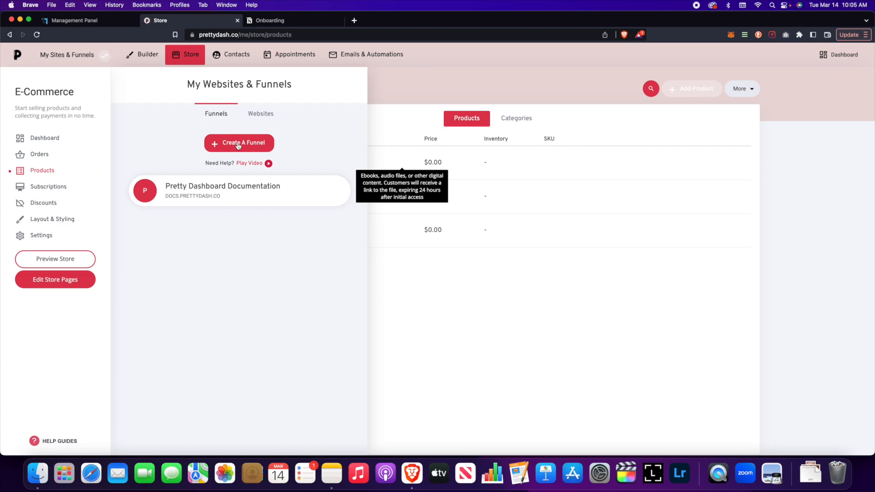
{"action": "left_click", "coordinate": [237, 144]}
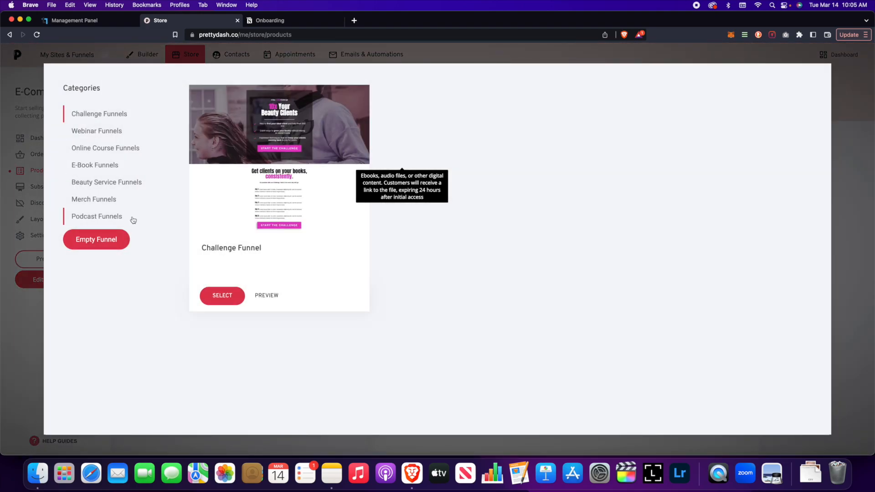
{"action": "left_click", "coordinate": [111, 170]}
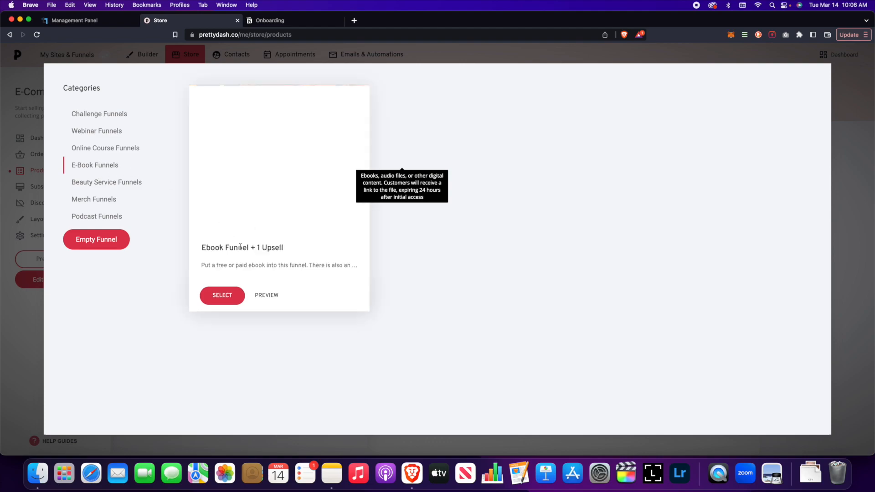
{"action": "left_click", "coordinate": [232, 296]}
{"action": "left_click", "coordinate": [462, 141]}
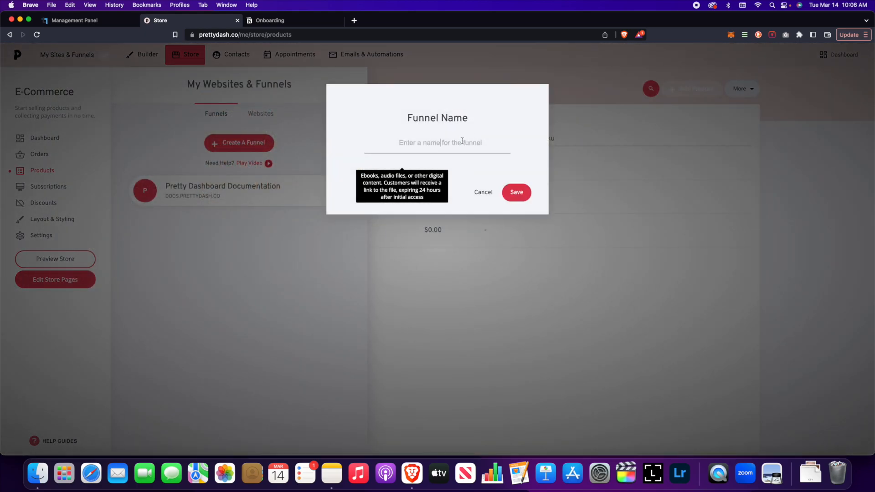
{"action": "type", "text": "Adhesive"}
{"action": "left_click", "coordinate": [518, 199]}
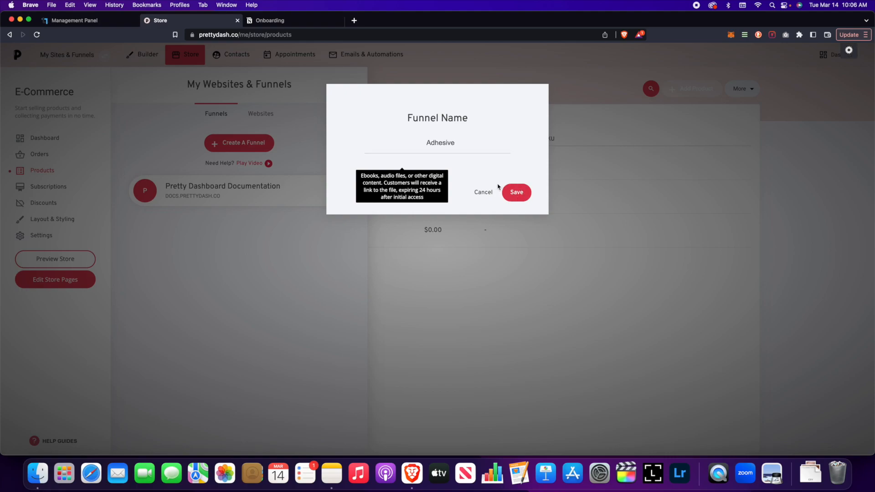
{"action": "left_click", "coordinate": [522, 195]}
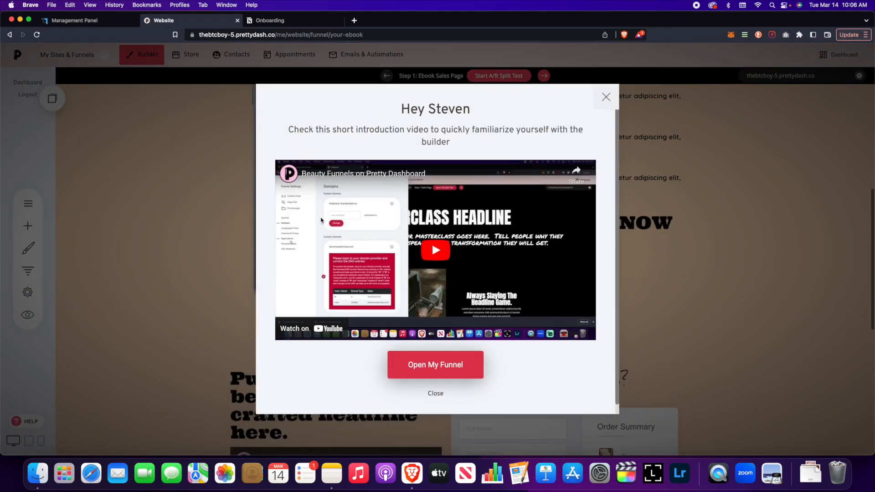
{"action": "left_click", "coordinate": [604, 98]}
Review the Ebook Sales Page with its checkout section and check the funnel's domain settings
{"action": "scroll", "coordinate": [519, 234], "scroll_direction": "down", "scroll_amount": 7}
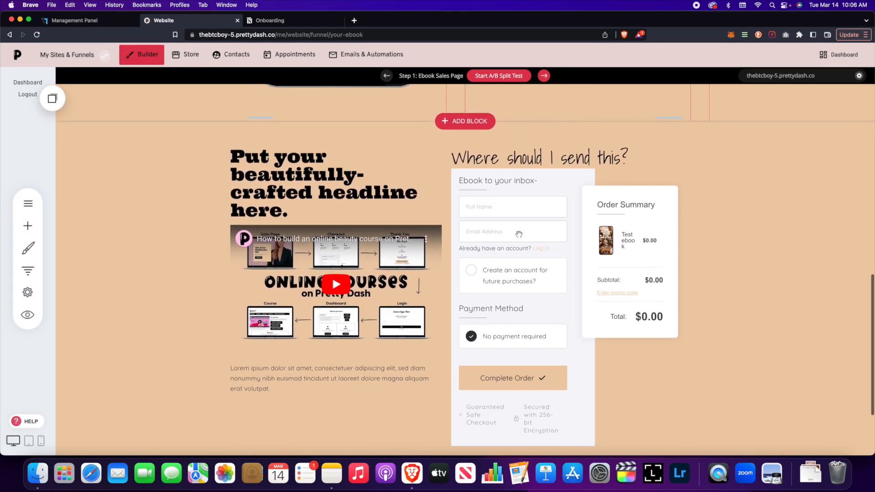
{"action": "scroll", "coordinate": [518, 234], "scroll_direction": "up", "scroll_amount": 3}
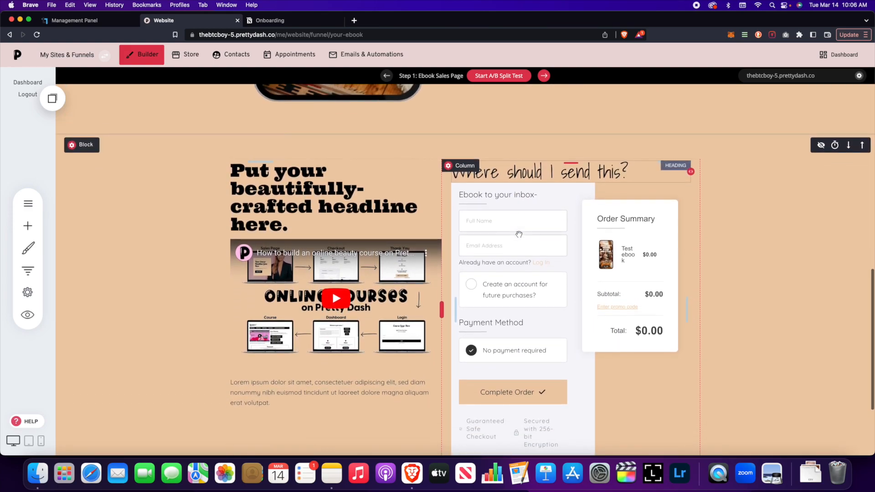
{"action": "scroll", "coordinate": [519, 235], "scroll_direction": "down", "scroll_amount": 2}
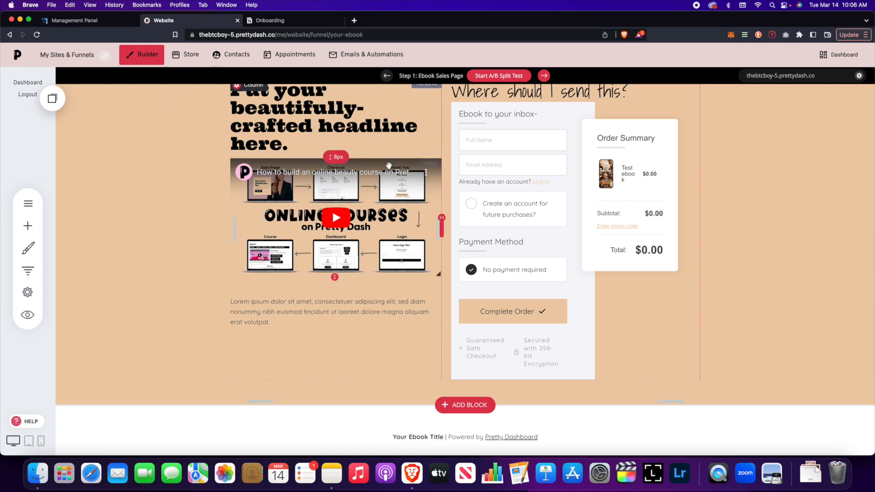
{"action": "scroll", "coordinate": [387, 156], "scroll_direction": "up", "scroll_amount": 10}
{"action": "scroll", "coordinate": [389, 155], "scroll_direction": "up", "scroll_amount": 2}
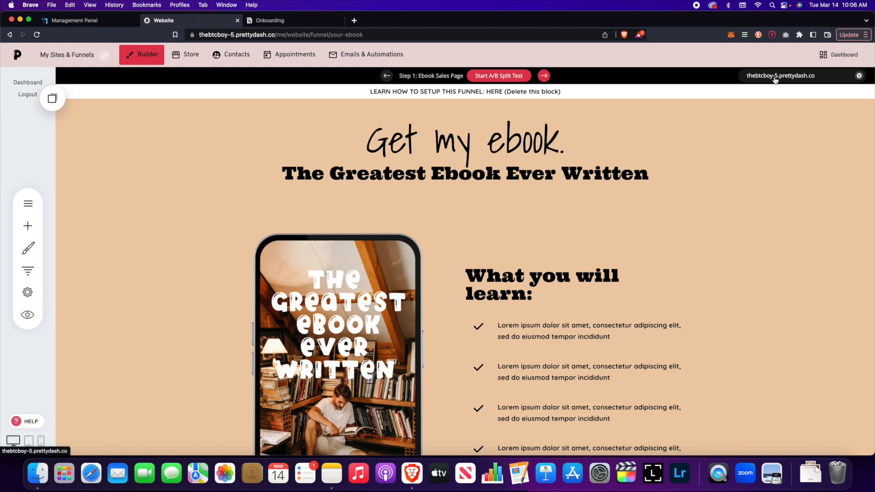
{"action": "left_click", "coordinate": [858, 75]}
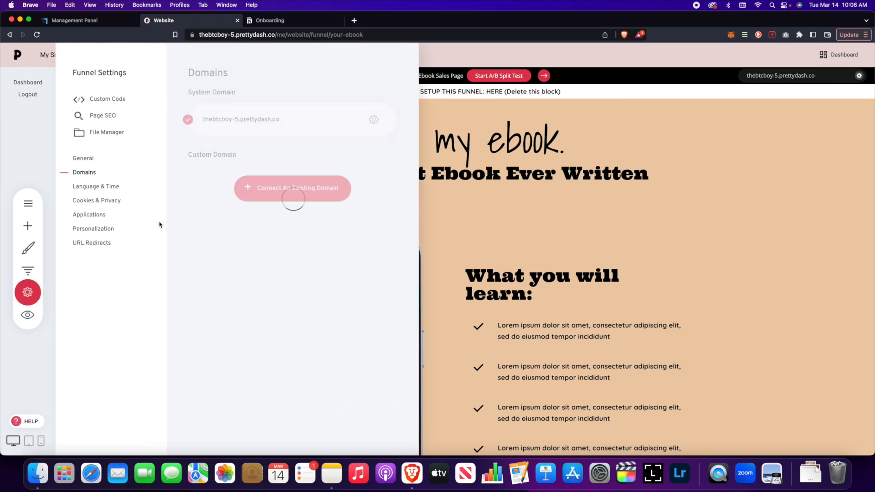
{"action": "left_click", "coordinate": [440, 145]}
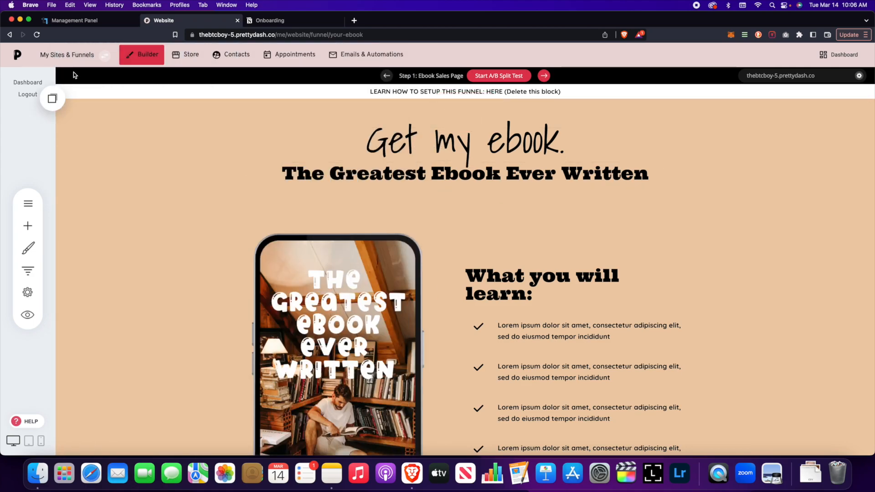
Move the Adhesive funnel to the Pretty Dash website within this project
{"action": "left_click", "coordinate": [96, 57]}
{"action": "mouse_move", "coordinate": [240, 200]}
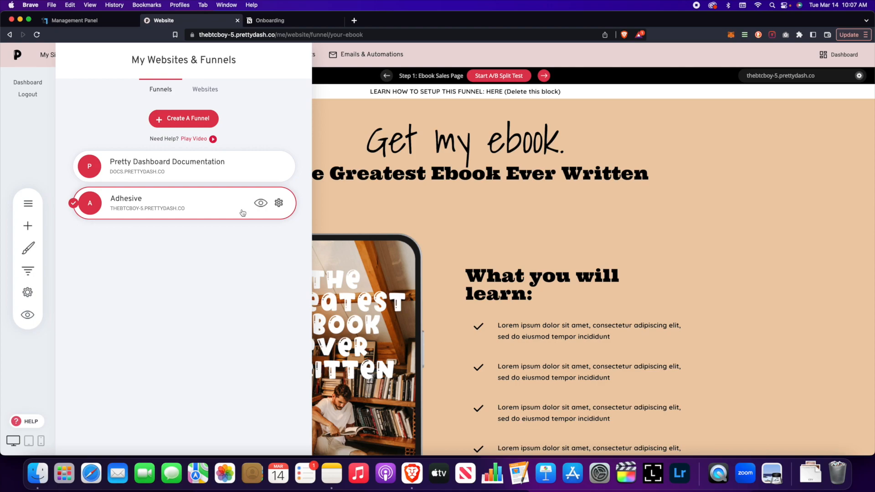
{"action": "left_click", "coordinate": [279, 204]}
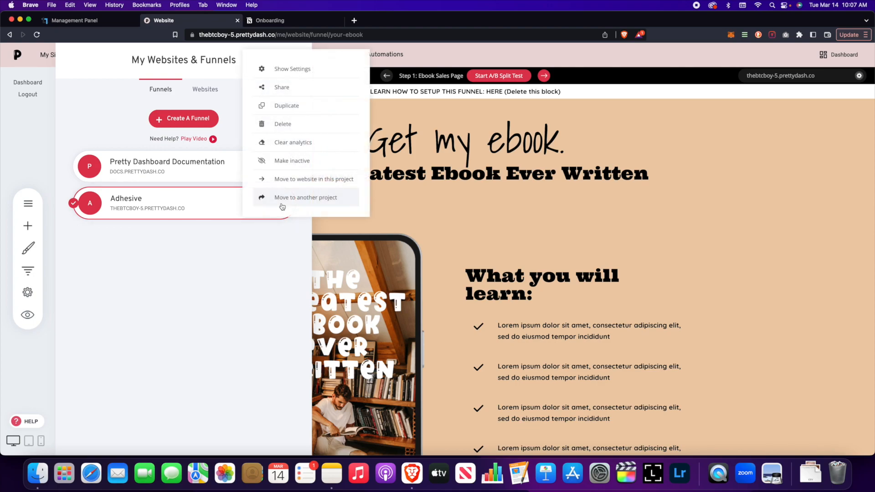
{"action": "left_click", "coordinate": [295, 179]}
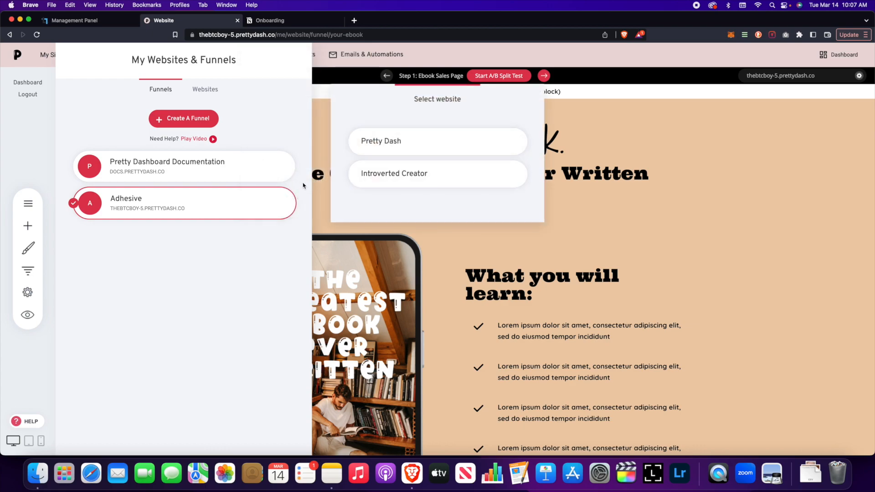
{"action": "left_click", "coordinate": [378, 143]}
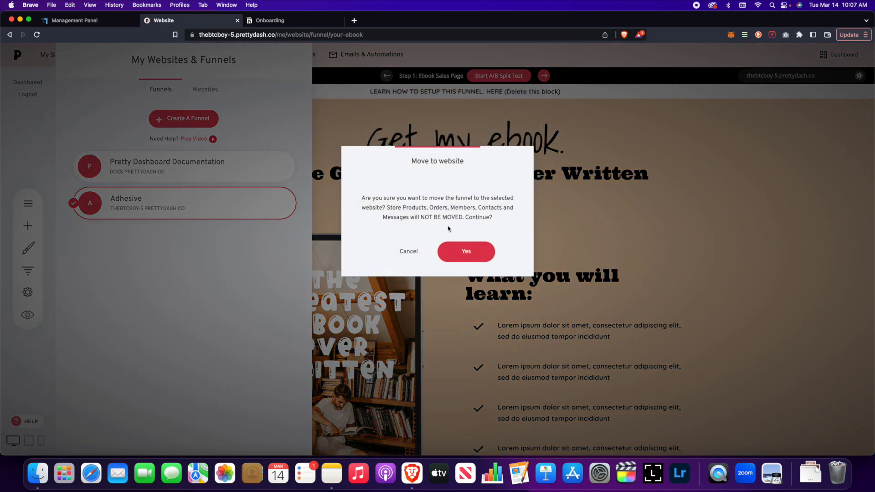
{"action": "left_click", "coordinate": [468, 251]}
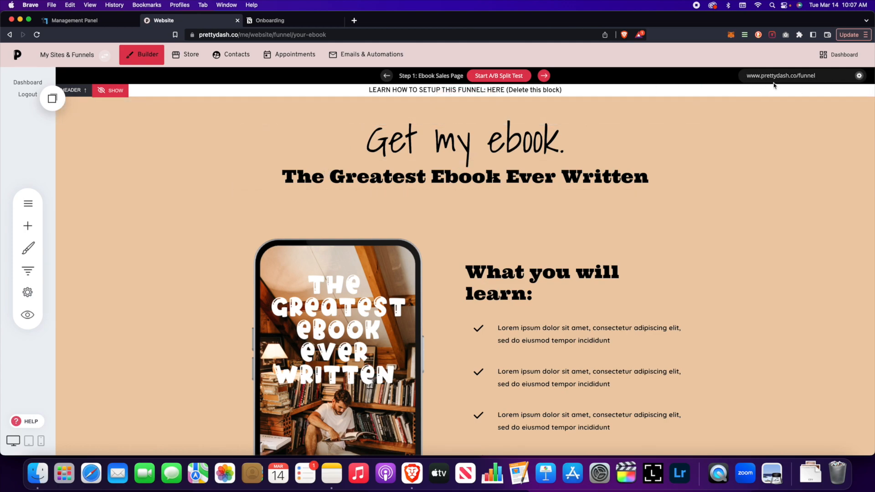
Check the domain settings of the moved funnel and open the store's product list
{"action": "left_click", "coordinate": [858, 75]}
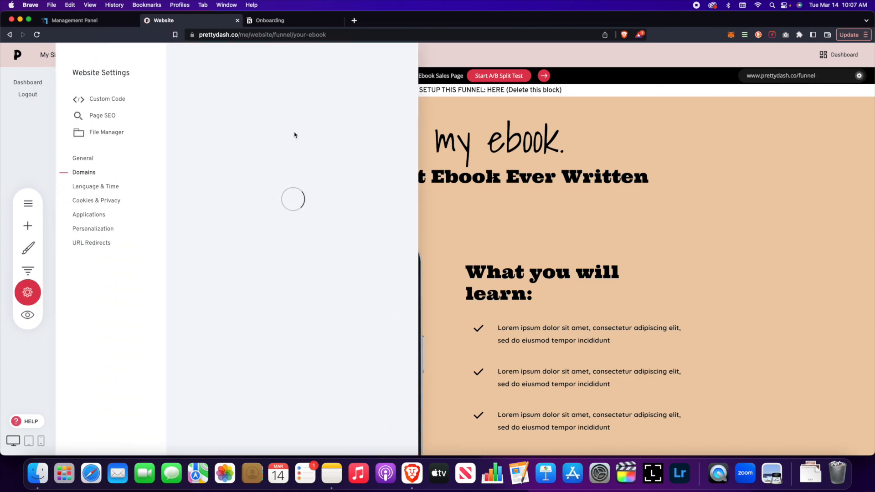
{"action": "left_click", "coordinate": [574, 151]}
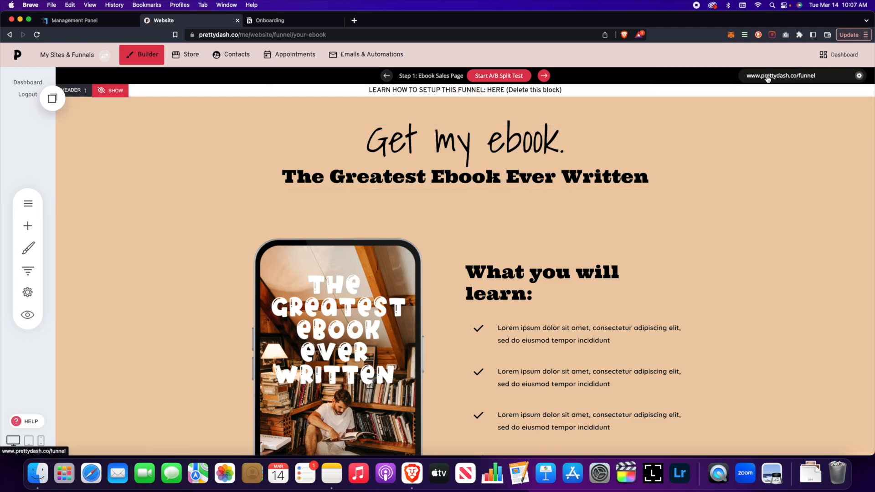
{"action": "left_click", "coordinate": [185, 54]}
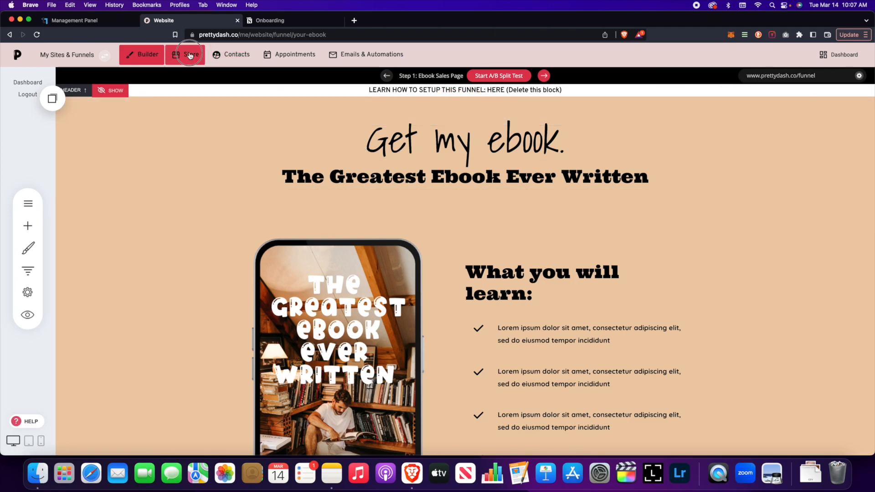
{"action": "left_click", "coordinate": [42, 171]}
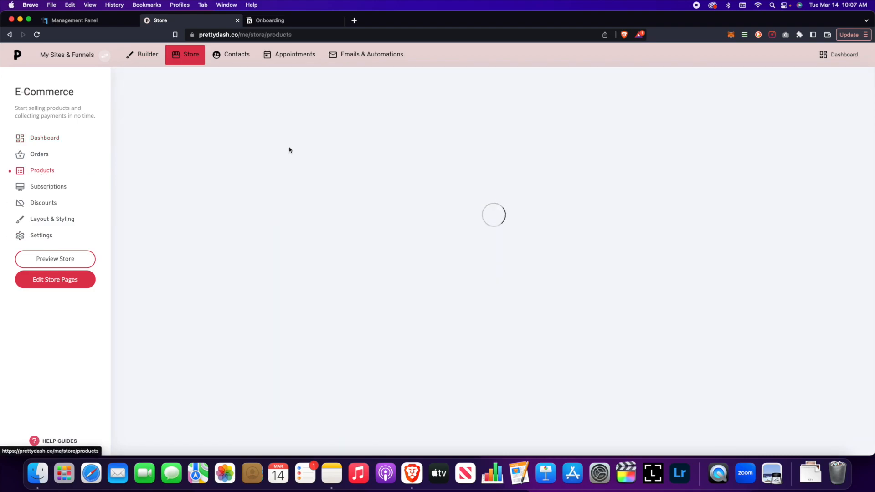
Open the Ebook Sales Page of the Adhesive funnel under the Pretty Dash website for editing
{"action": "left_click", "coordinate": [143, 54]}
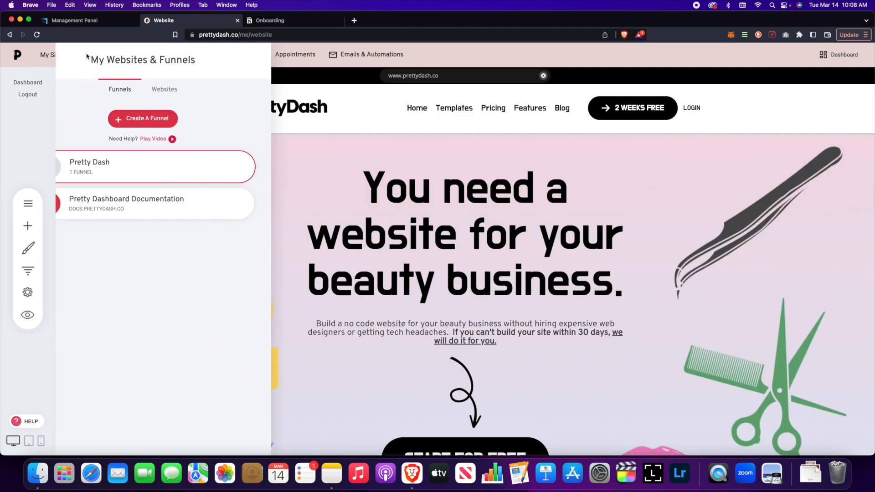
{"action": "left_click", "coordinate": [188, 161]}
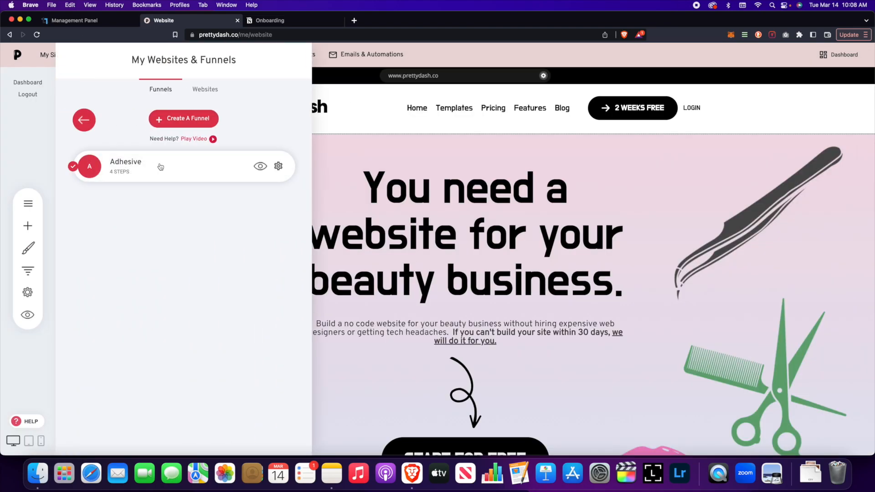
{"action": "left_click", "coordinate": [161, 166]}
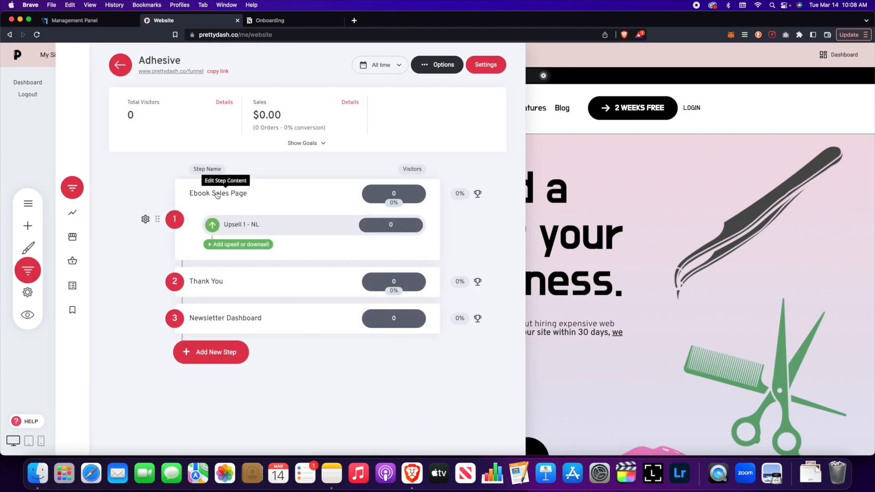
{"action": "left_click", "coordinate": [215, 195]}
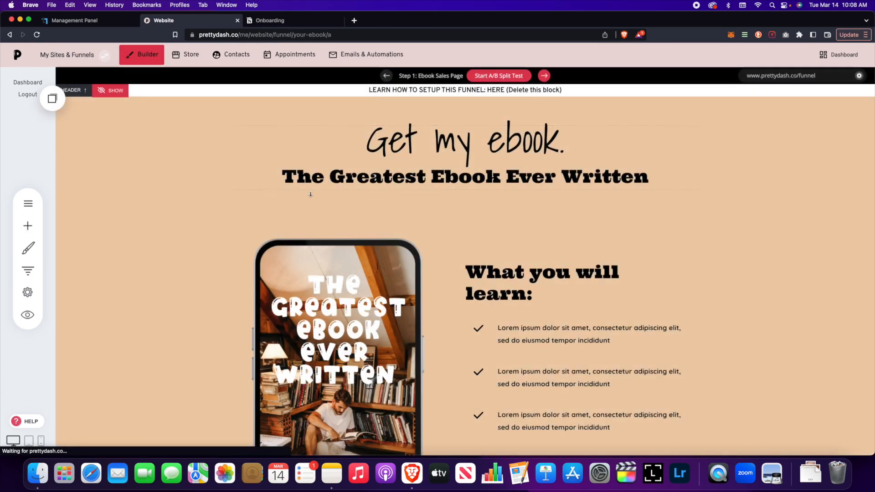
Examine the checkout section of the sales page and look through the sales widgets that can be added
{"action": "scroll", "coordinate": [312, 194], "scroll_direction": "down", "scroll_amount": 2}
{"action": "scroll", "coordinate": [312, 195], "scroll_direction": "down", "scroll_amount": 15}
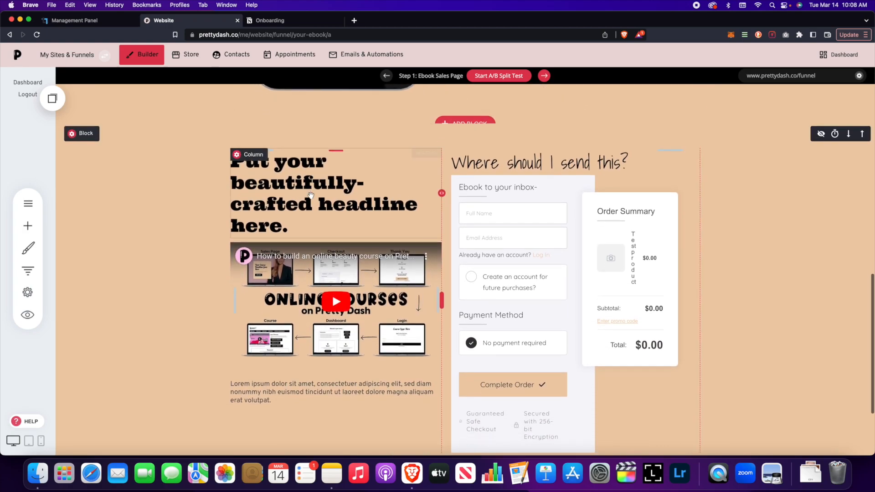
{"action": "scroll", "coordinate": [378, 195], "scroll_direction": "up", "scroll_amount": 2}
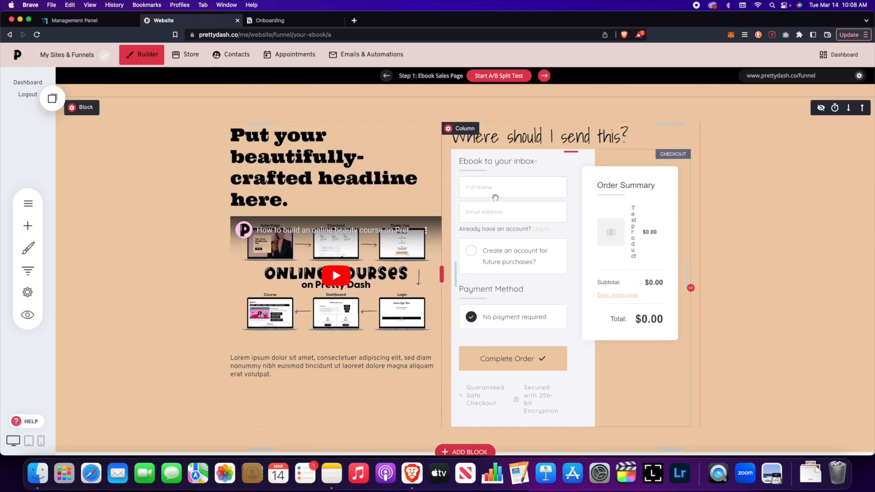
{"action": "left_click", "coordinate": [28, 225]}
{"action": "scroll", "coordinate": [135, 251], "scroll_direction": "down", "scroll_amount": 5}
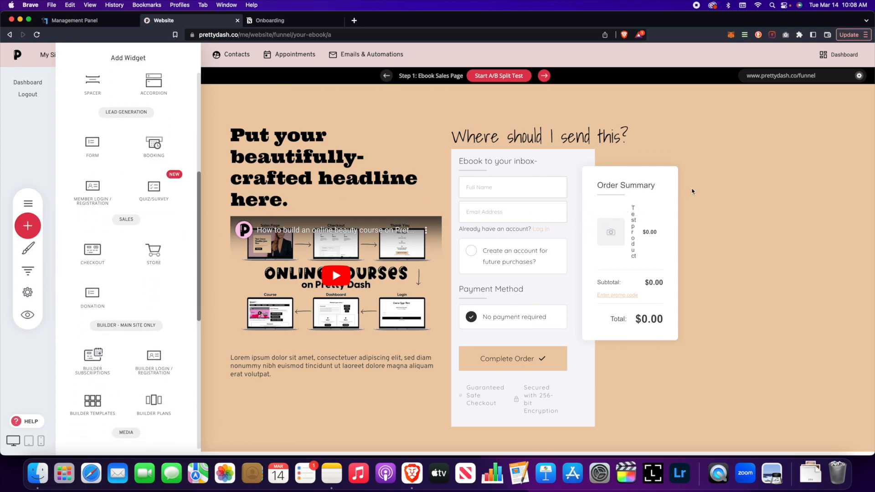
{"action": "left_click", "coordinate": [709, 199]}
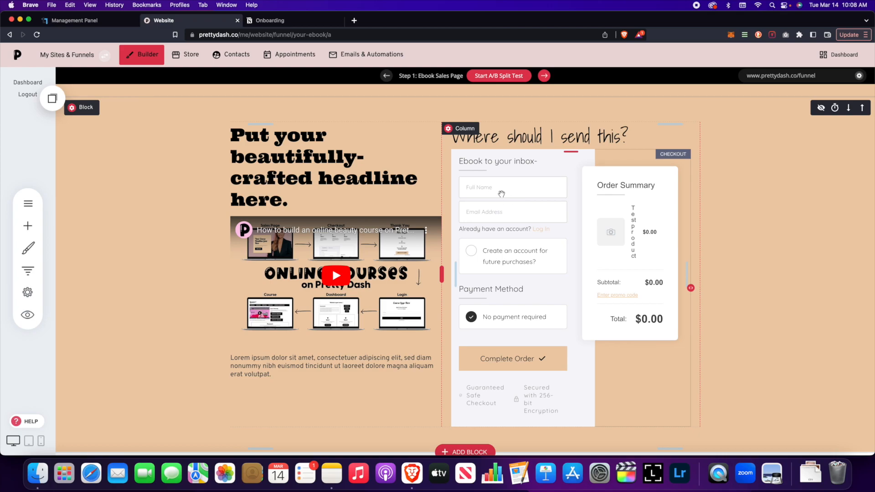
Make Test Sub Adhesive the main product sold through the sales page's checkout
{"action": "left_click", "coordinate": [496, 199]}
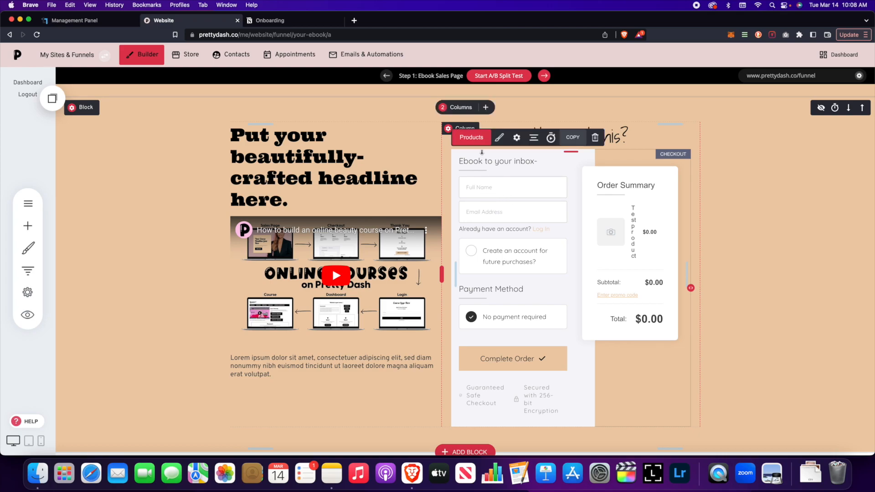
{"action": "left_click", "coordinate": [471, 137]}
{"action": "left_click_drag", "start_coordinate": [338, 119], "coordinate": [303, 99]}
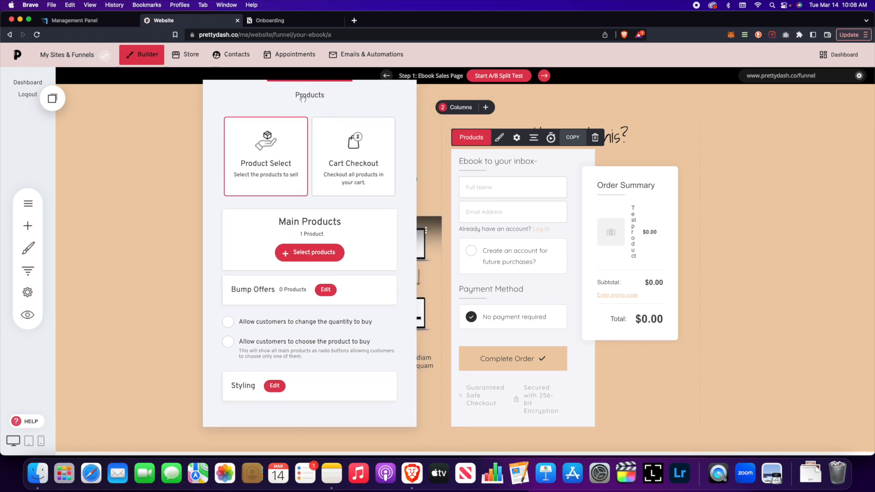
{"action": "left_click", "coordinate": [328, 254]}
{"action": "left_click", "coordinate": [375, 159]}
{"action": "left_click", "coordinate": [368, 126]}
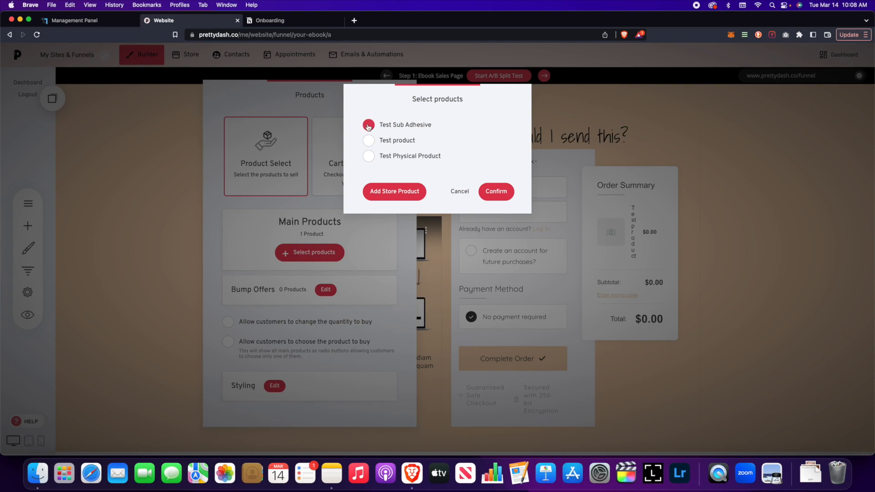
{"action": "left_click", "coordinate": [495, 191]}
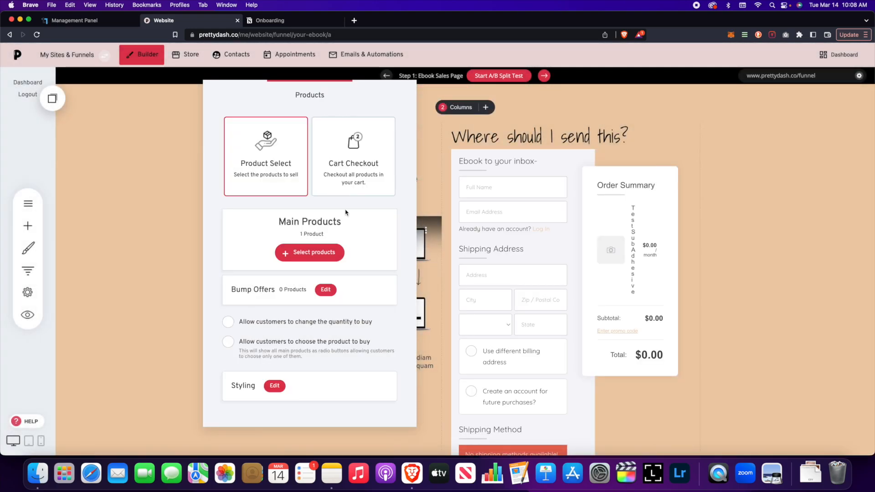
{"action": "left_click", "coordinate": [509, 185]}
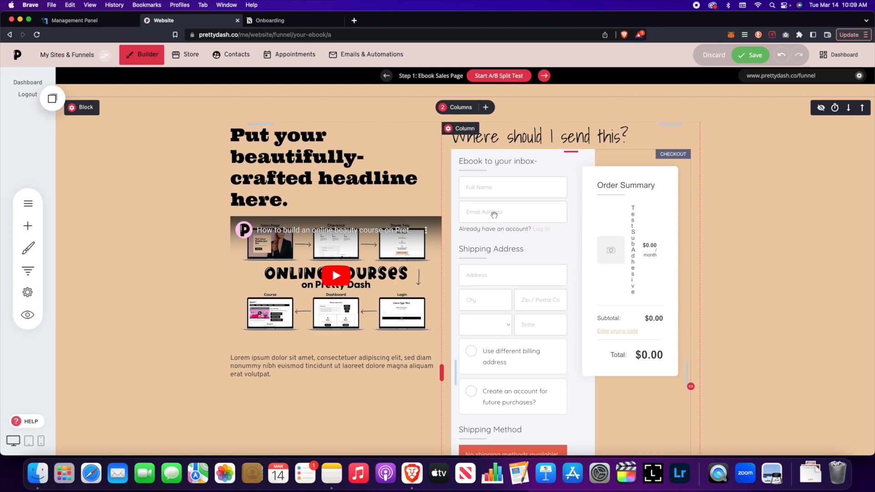
Look through the checkout's design settings, including the options for its checkout step process
{"action": "mouse_move", "coordinate": [495, 213]}
{"action": "left_click", "coordinate": [499, 138]}
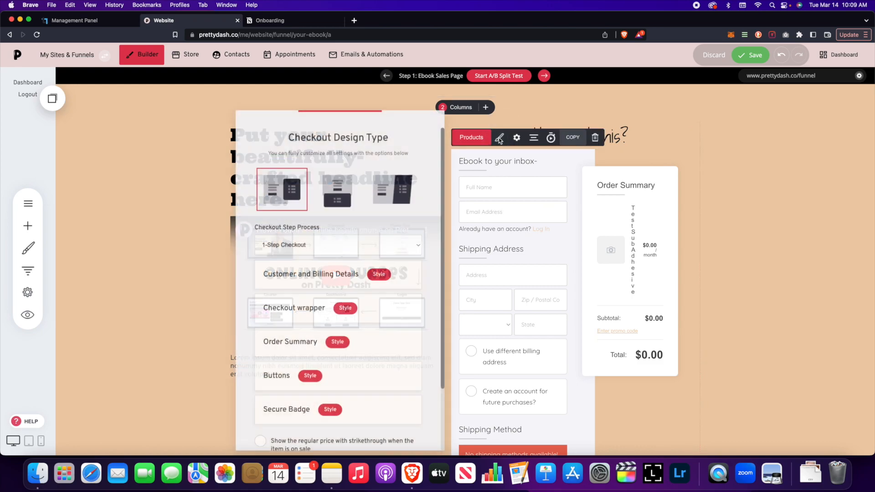
{"action": "left_click", "coordinate": [326, 238]}
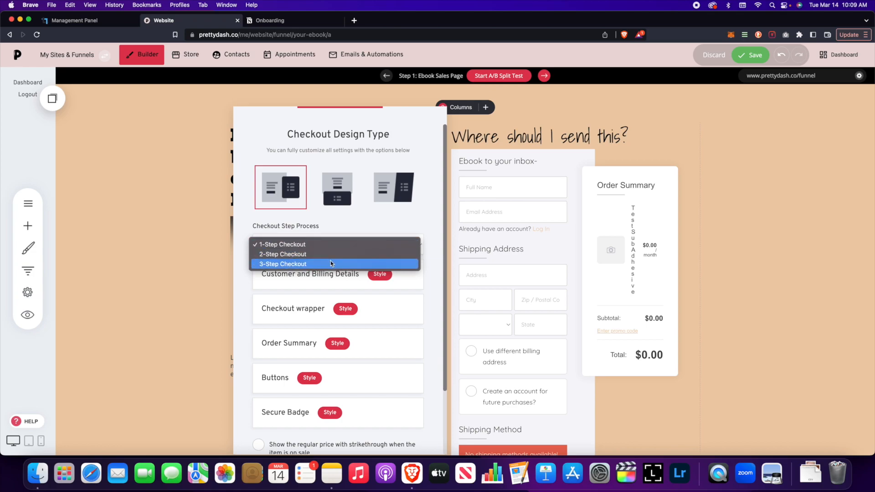
{"action": "left_click", "coordinate": [340, 225]}
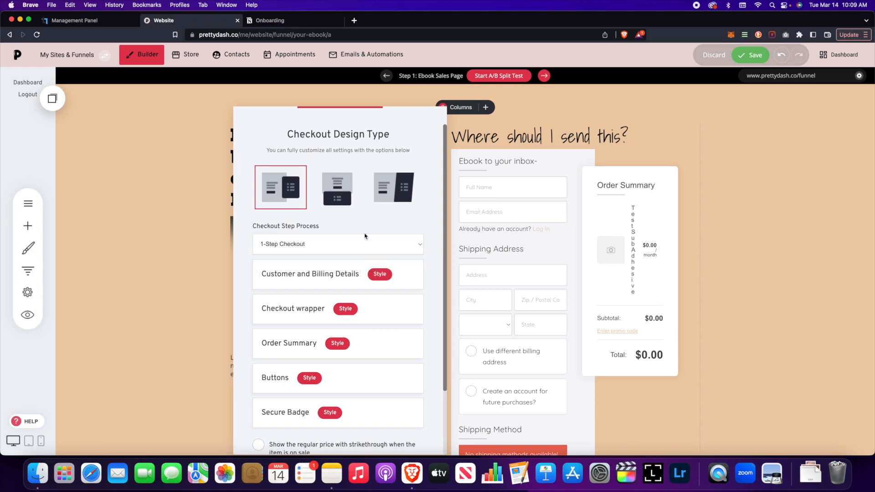
{"action": "left_click", "coordinate": [325, 247]}
{"action": "left_click", "coordinate": [332, 233]}
{"action": "left_click", "coordinate": [513, 267]}
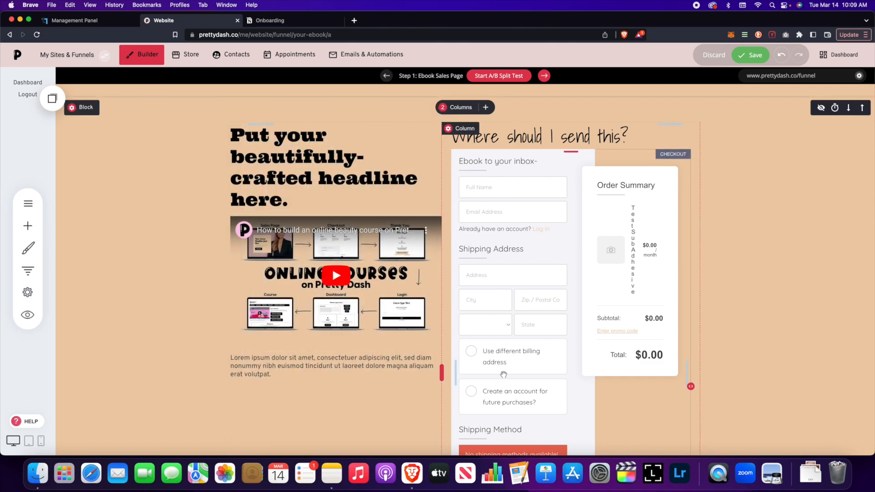
{"action": "left_click", "coordinate": [518, 286]}
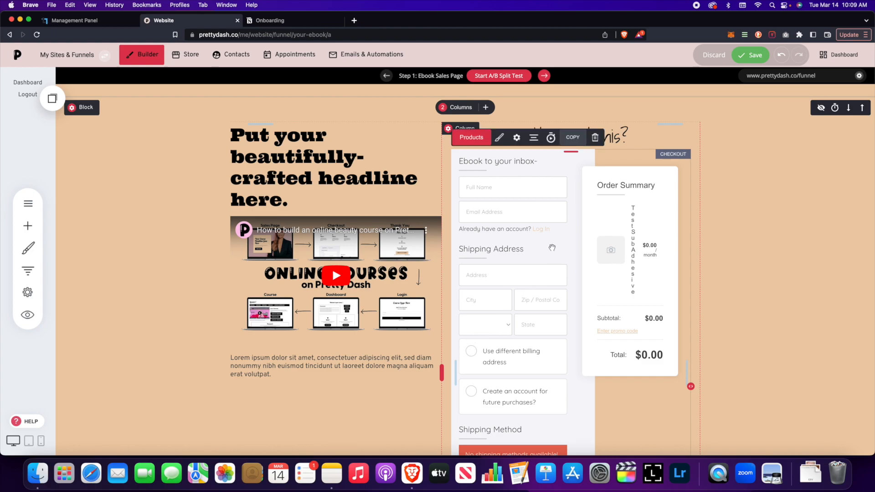
{"action": "left_click", "coordinate": [499, 137]}
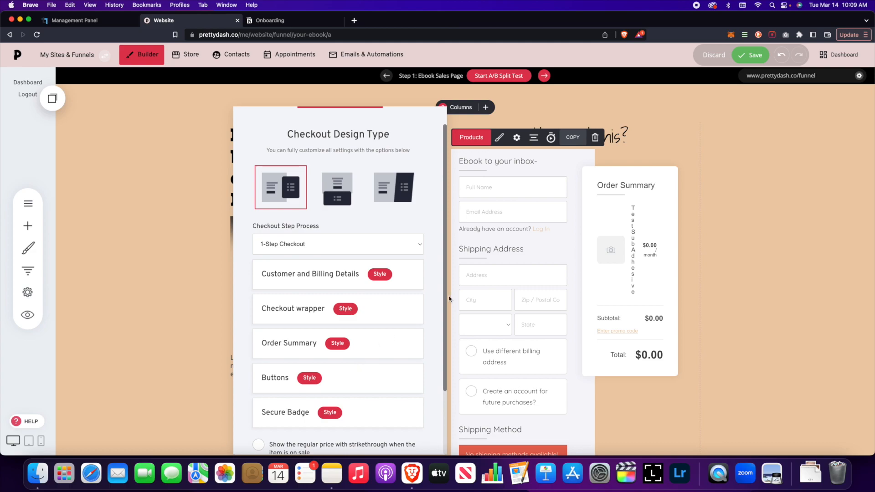
{"action": "left_click", "coordinate": [666, 262]}
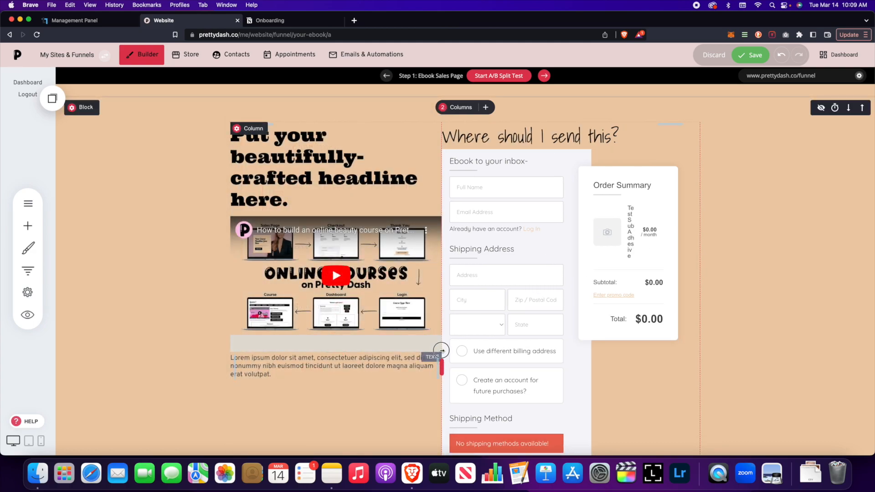
{"action": "left_click_drag", "start_coordinate": [442, 351], "coordinate": [451, 349]}
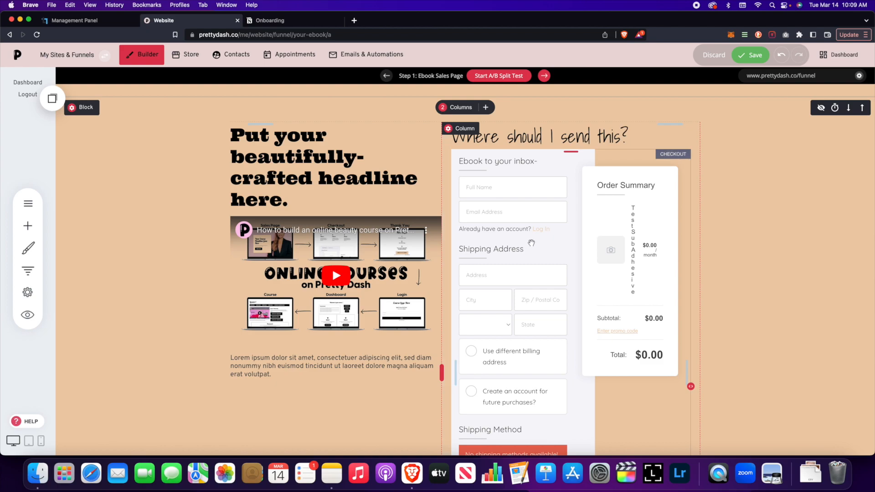
Start a new bump offer for the checkout and choose Test Physical Product as the bump product
{"action": "left_click", "coordinate": [518, 228]}
{"action": "left_click", "coordinate": [471, 137]}
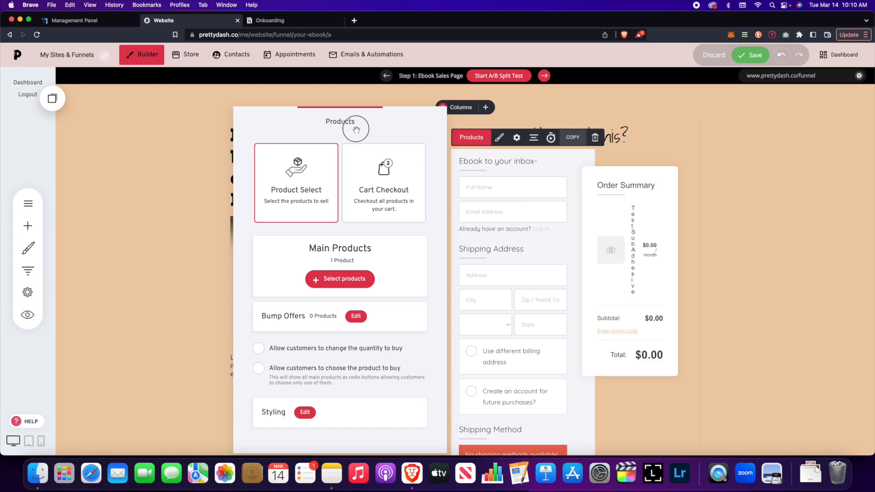
{"action": "left_click_drag", "start_coordinate": [357, 131], "coordinate": [253, 118]}
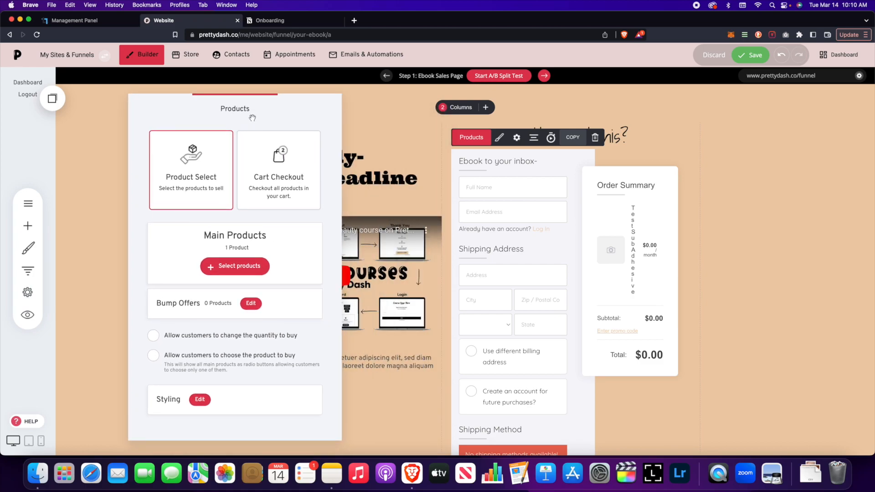
{"action": "left_click", "coordinate": [251, 304]}
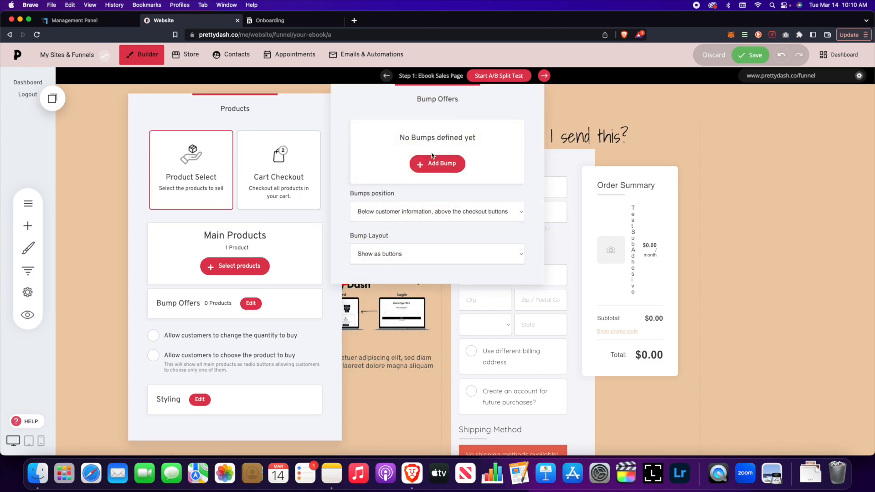
{"action": "left_click", "coordinate": [434, 163]}
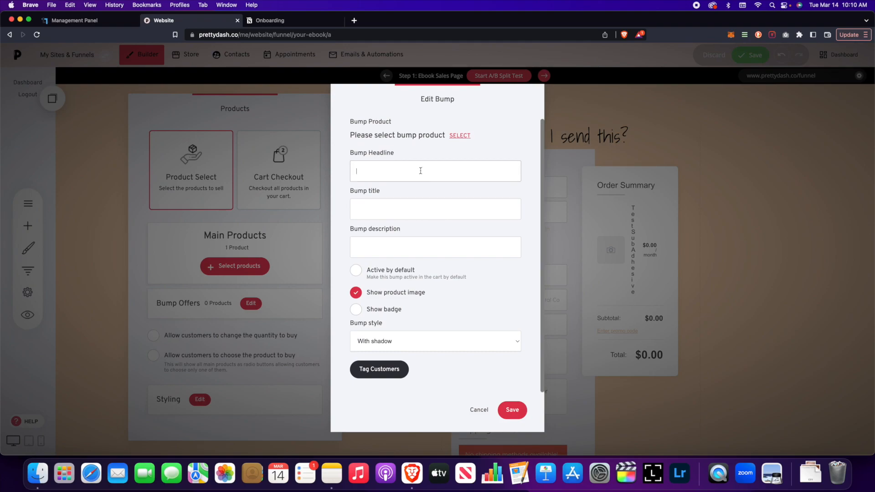
{"action": "left_click", "coordinate": [434, 284]}
{"action": "left_click", "coordinate": [460, 135]}
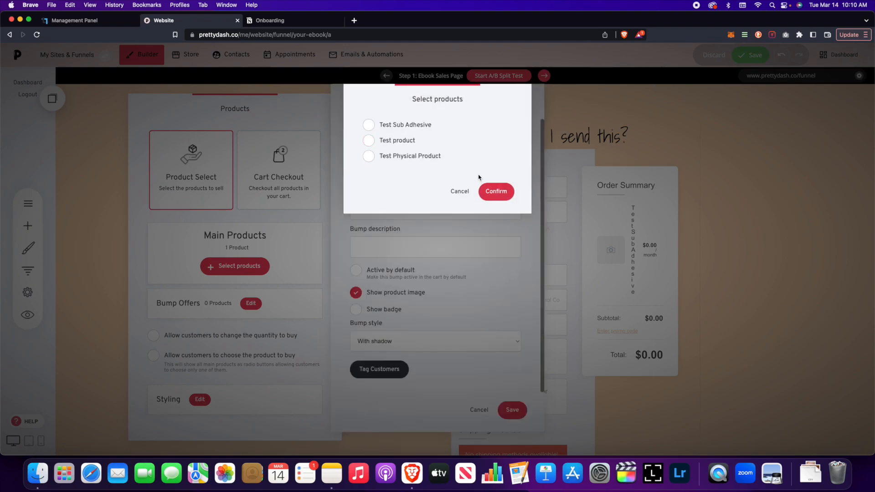
{"action": "left_click", "coordinate": [368, 161]}
{"action": "left_click", "coordinate": [490, 192]}
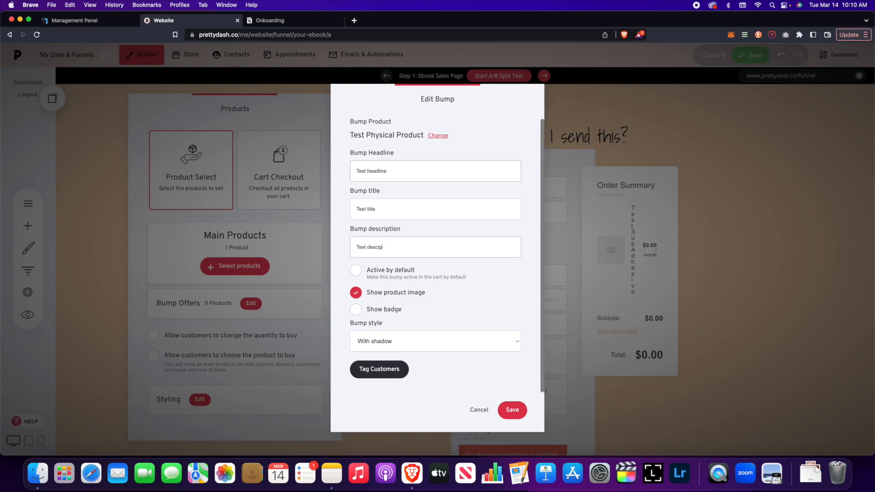
Give the bump "Test headline", "Test title" and "Test description", make it active by default, and save it
{"action": "left_click", "coordinate": [435, 248]}
{"action": "left_click", "coordinate": [396, 275]}
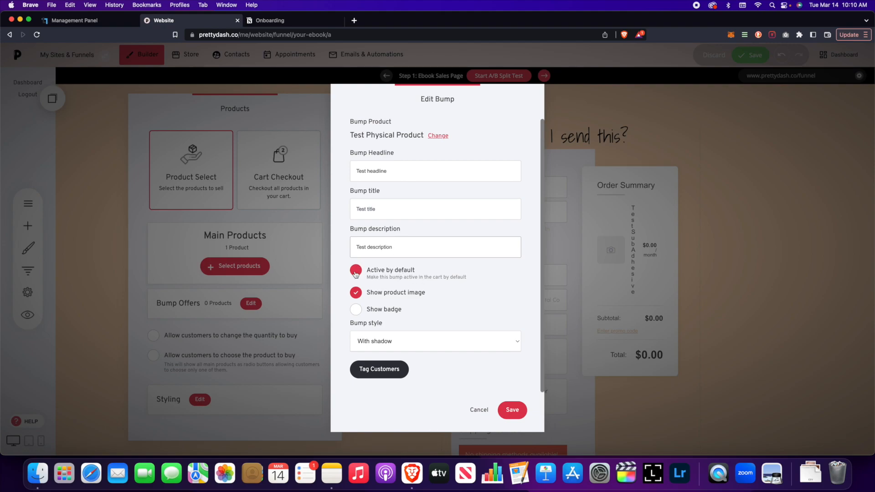
{"action": "left_click", "coordinate": [512, 410]}
{"action": "left_click", "coordinate": [434, 333]}
Examine the bump offer and the order summary in the sales page's checkout section
{"action": "scroll", "coordinate": [434, 333], "scroll_direction": "down", "scroll_amount": 7}
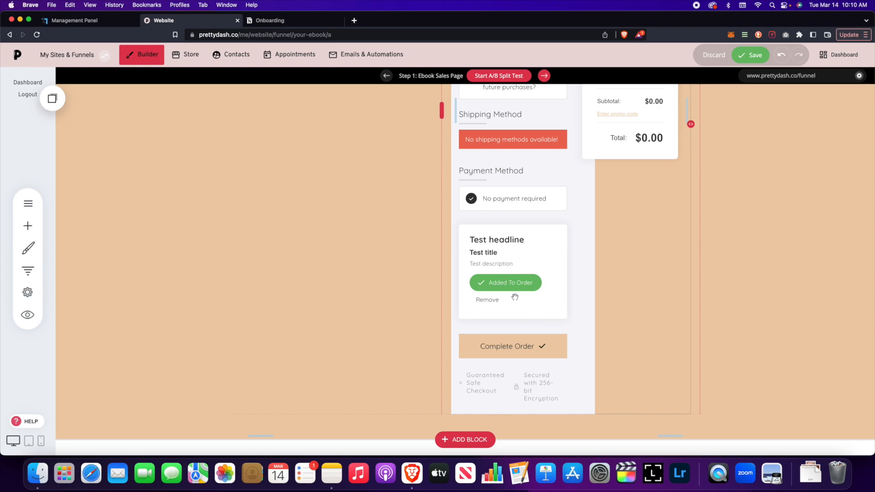
{"action": "scroll", "coordinate": [533, 240], "scroll_direction": "up", "scroll_amount": 10}
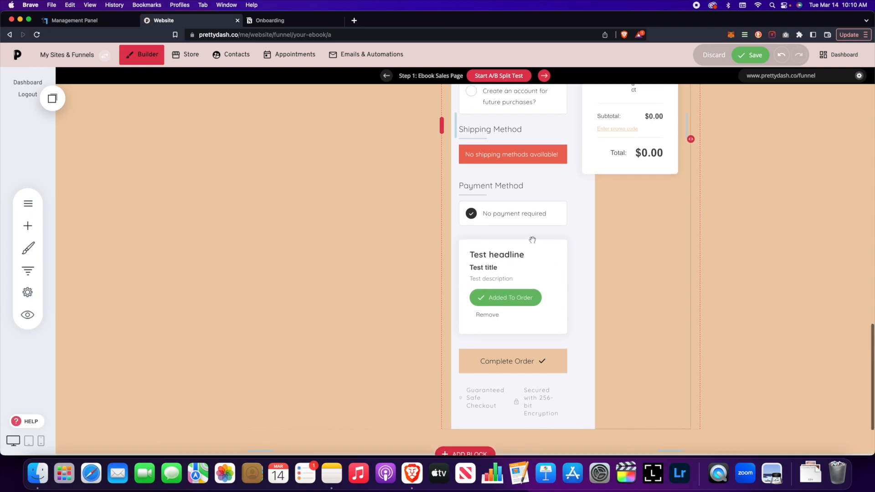
{"action": "scroll", "coordinate": [533, 240], "scroll_direction": "up", "scroll_amount": 2}
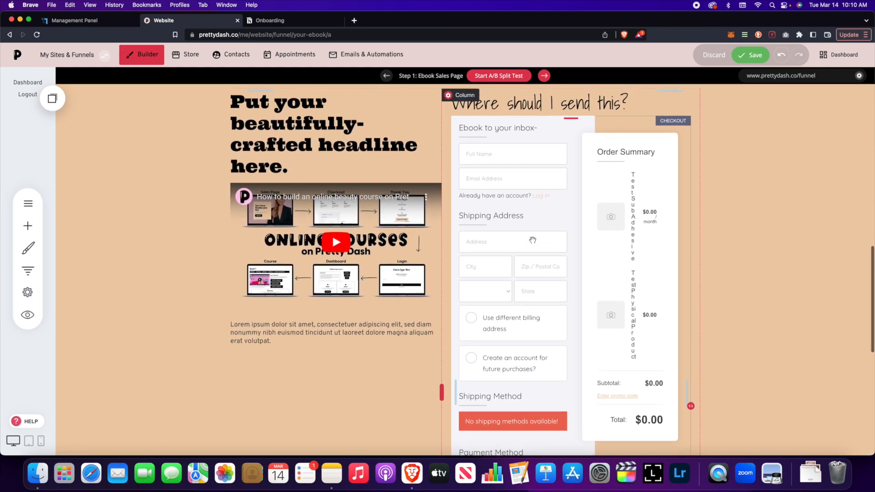
{"action": "scroll", "coordinate": [533, 244], "scroll_direction": "up", "scroll_amount": 3}
{"action": "scroll", "coordinate": [531, 245], "scroll_direction": "up", "scroll_amount": 2}
{"action": "scroll", "coordinate": [524, 238], "scroll_direction": "down", "scroll_amount": 1}
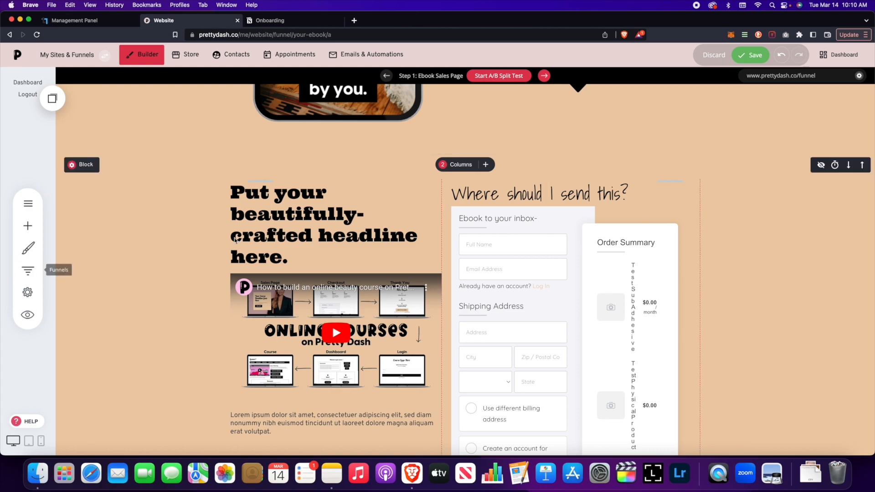
{"action": "scroll", "coordinate": [522, 278], "scroll_direction": "down", "scroll_amount": 10}
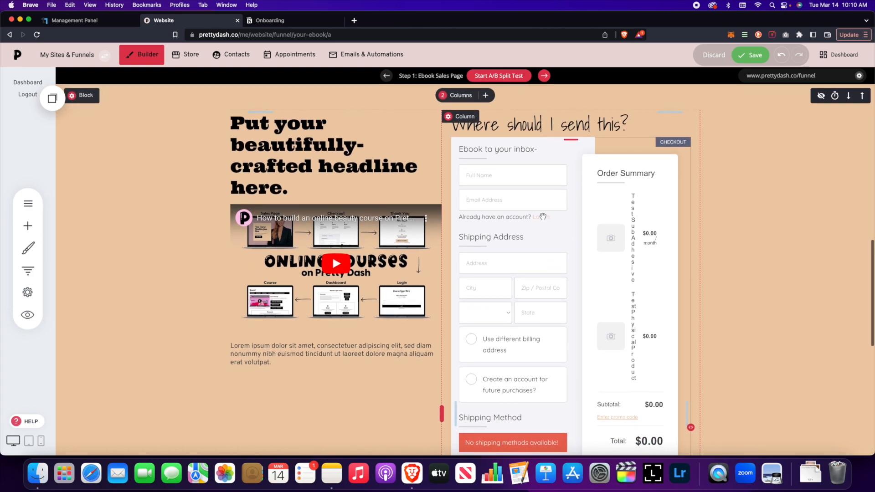
{"action": "scroll", "coordinate": [555, 261], "scroll_direction": "down", "scroll_amount": 12}
{"action": "scroll", "coordinate": [545, 246], "scroll_direction": "up", "scroll_amount": 20}
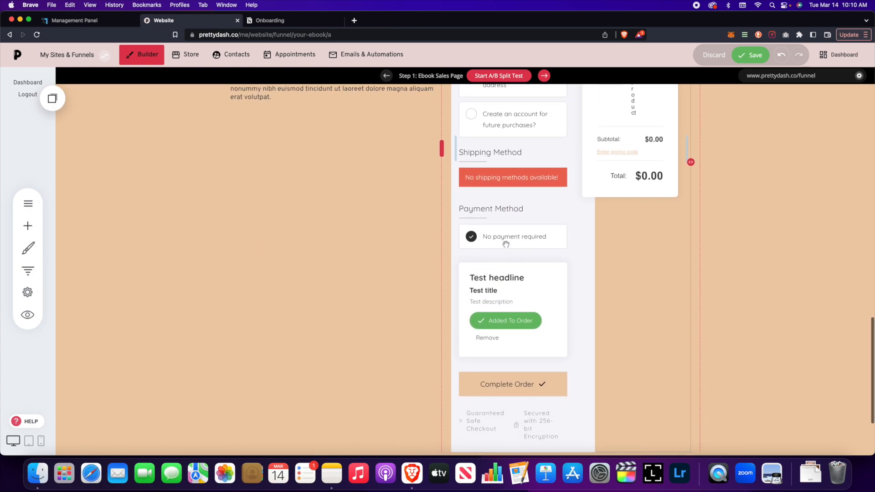
{"action": "scroll", "coordinate": [507, 241], "scroll_direction": "up", "scroll_amount": 4}
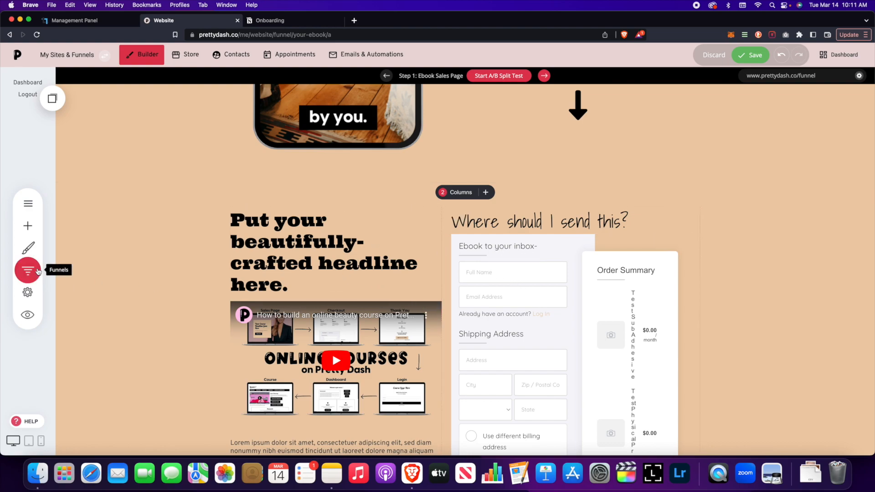
Check the steps of the Adhesive funnel and the list of website pages that belong to it
{"action": "left_click", "coordinate": [38, 271]}
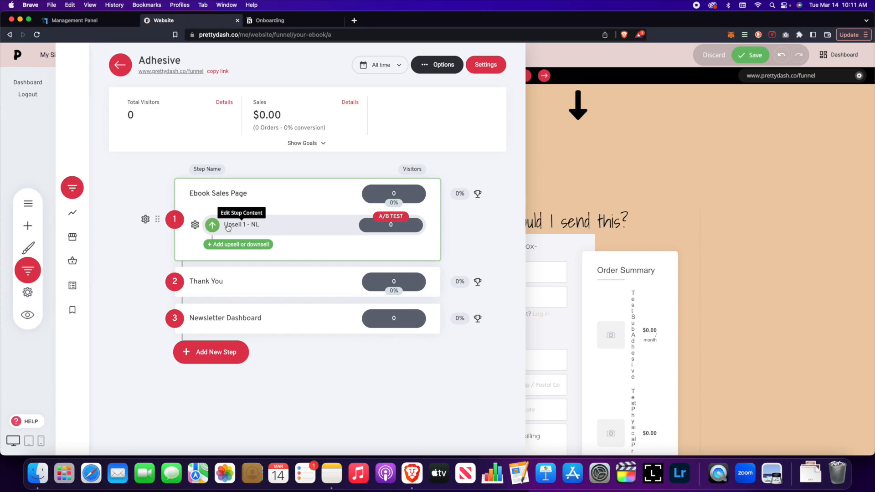
{"action": "left_click", "coordinate": [631, 291]}
{"action": "scroll", "coordinate": [524, 289], "scroll_direction": "down", "scroll_amount": 5}
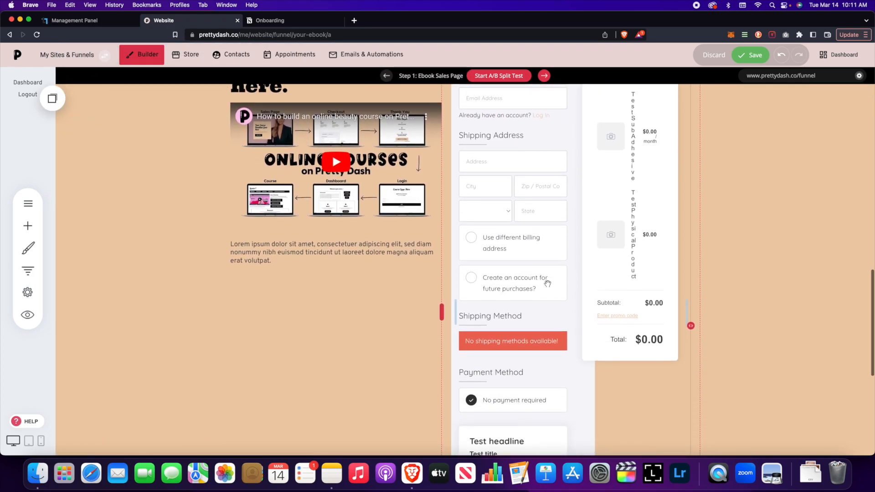
{"action": "scroll", "coordinate": [502, 288], "scroll_direction": "up", "scroll_amount": 3}
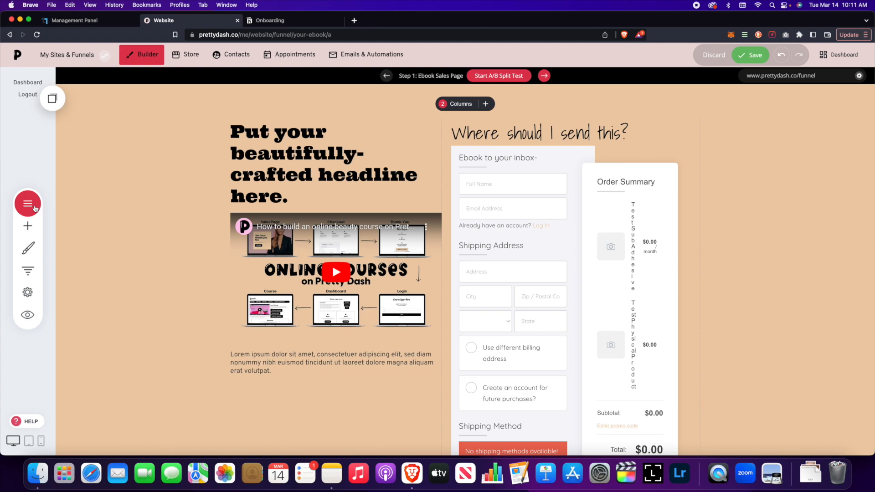
{"action": "left_click", "coordinate": [29, 204]}
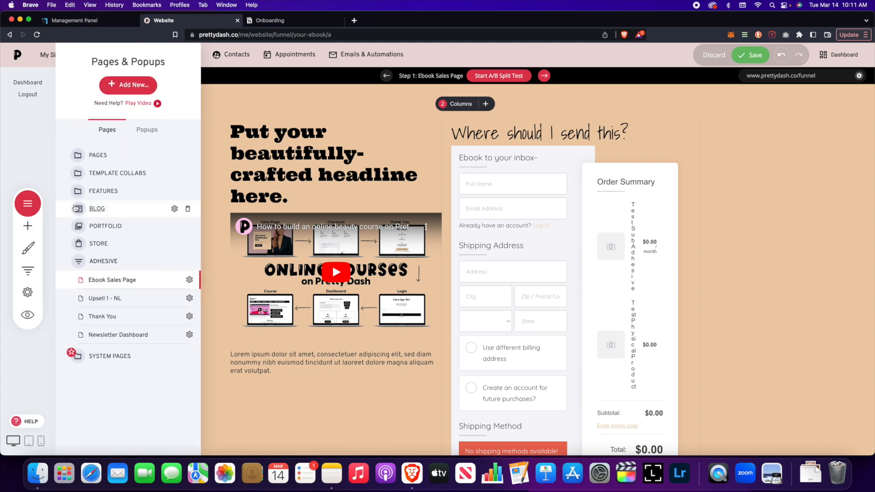
Save the sales page changes and open the funnel's Upsell 1 - NL page for editing
{"action": "left_click", "coordinate": [27, 271]}
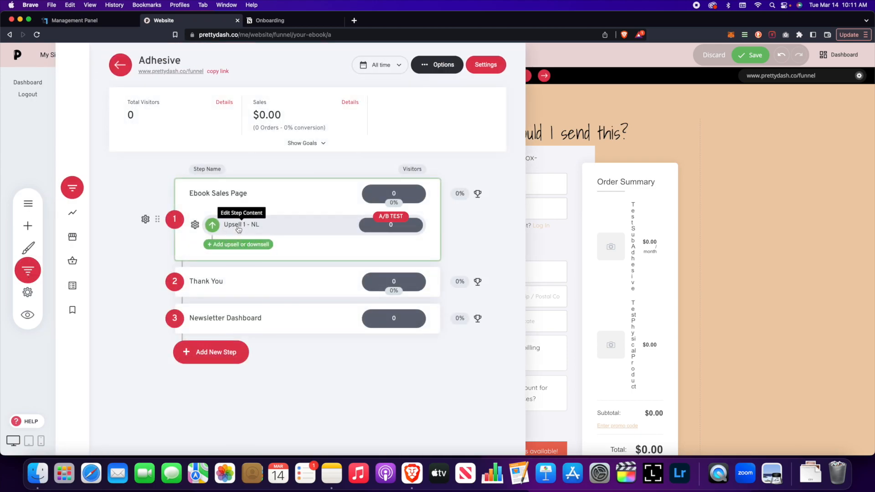
{"action": "left_click", "coordinate": [238, 229]}
{"action": "left_click", "coordinate": [455, 232]}
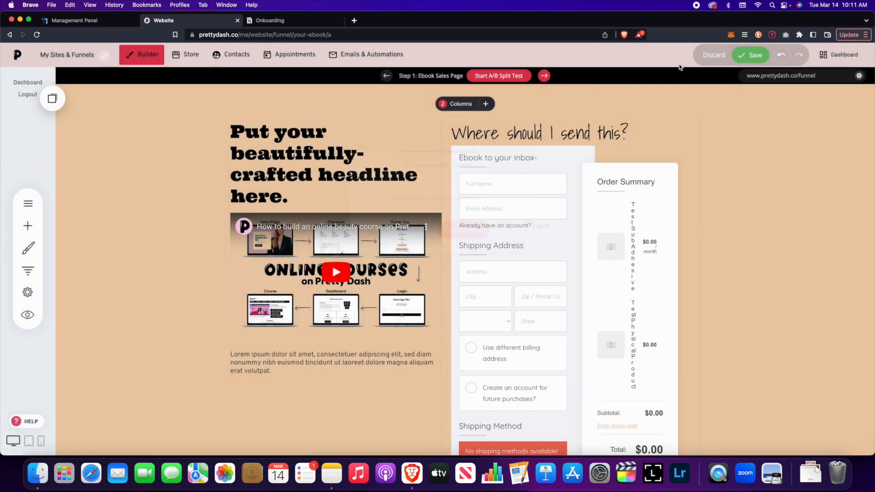
{"action": "left_click", "coordinate": [29, 269]}
{"action": "left_click", "coordinate": [232, 225]}
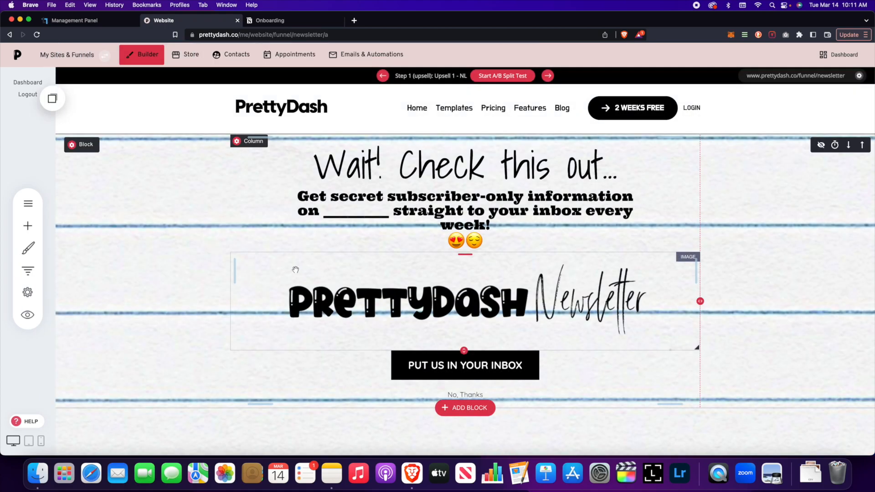
{"action": "scroll", "coordinate": [280, 270], "scroll_direction": "down", "scroll_amount": 5}
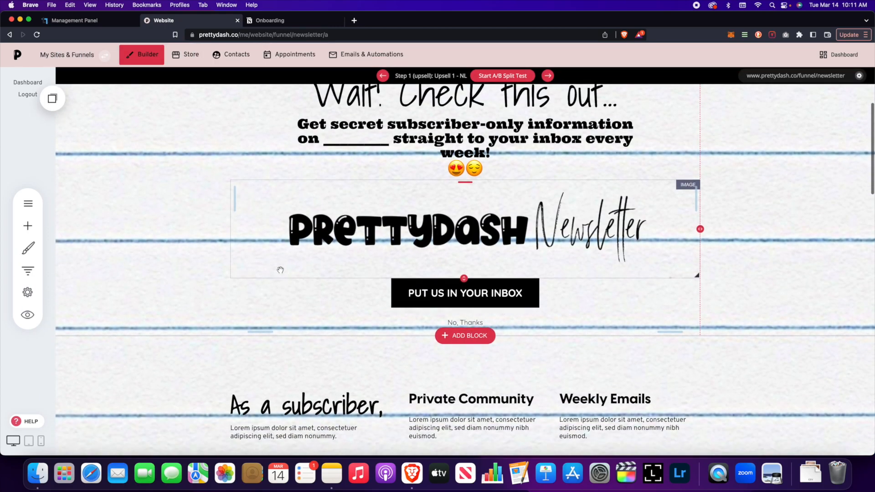
Examine the Upsell 1 - NL page's headline, newsletter image and its upsell/downsell accept and decline buttons
{"action": "scroll", "coordinate": [280, 269], "scroll_direction": "up", "scroll_amount": 5}
{"action": "scroll", "coordinate": [280, 269], "scroll_direction": "down", "scroll_amount": 1}
{"action": "scroll", "coordinate": [279, 271], "scroll_direction": "up", "scroll_amount": 1}
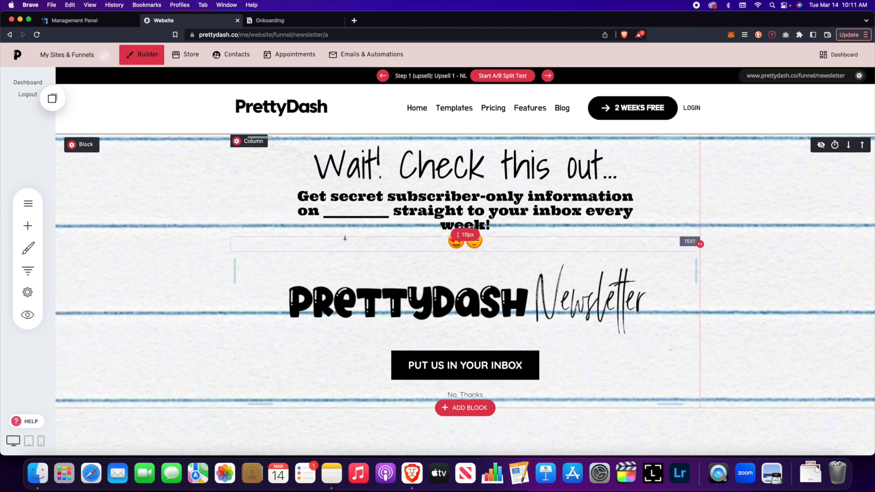
{"action": "scroll", "coordinate": [332, 239], "scroll_direction": "down", "scroll_amount": 3}
{"action": "scroll", "coordinate": [327, 232], "scroll_direction": "up", "scroll_amount": 2}
{"action": "scroll", "coordinate": [327, 232], "scroll_direction": "up", "scroll_amount": 1}
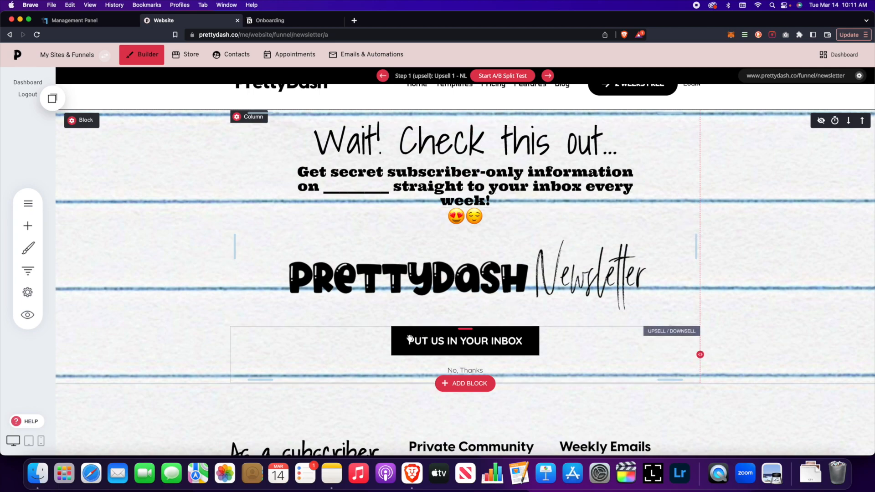
{"action": "left_click", "coordinate": [27, 225]}
{"action": "mouse_move", "coordinate": [141, 287]}
{"action": "left_mouse_down"}
{"action": "mouse_move", "coordinate": [101, 356]}
{"action": "mouse_move", "coordinate": [401, 307]}
{"action": "mouse_move", "coordinate": [422, 340]}
{"action": "mouse_move", "coordinate": [478, 346]}
{"action": "mouse_move", "coordinate": [401, 351]}
{"action": "mouse_move", "coordinate": [434, 340]}
{"action": "mouse_move", "coordinate": [488, 343]}
{"action": "mouse_move", "coordinate": [424, 343]}
{"action": "mouse_move", "coordinate": [501, 342]}
{"action": "mouse_move", "coordinate": [438, 324]}
{"action": "mouse_move", "coordinate": [538, 344]}
{"action": "mouse_move", "coordinate": [486, 342]}
{"action": "mouse_move", "coordinate": [533, 309]}
{"action": "mouse_move", "coordinate": [581, 347]}
{"action": "mouse_move", "coordinate": [570, 269]}
{"action": "mouse_move", "coordinate": [553, 341]}
{"action": "mouse_move", "coordinate": [527, 334]}
{"action": "mouse_move", "coordinate": [474, 370]}
{"action": "mouse_move", "coordinate": [584, 325]}
{"action": "left_mouse_up"}
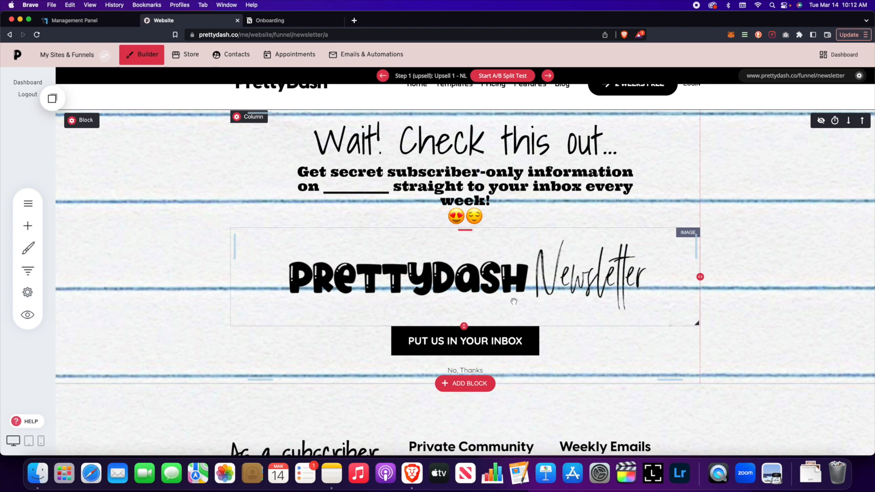
{"action": "mouse_move", "coordinate": [513, 298]}
{"action": "left_mouse_down"}
{"action": "mouse_move", "coordinate": [497, 292]}
{"action": "mouse_move", "coordinate": [501, 277]}
{"action": "left_mouse_up"}
{"action": "mouse_move", "coordinate": [435, 282]}
{"action": "left_mouse_down"}
{"action": "mouse_move", "coordinate": [454, 268]}
{"action": "mouse_move", "coordinate": [432, 276]}
{"action": "mouse_move", "coordinate": [452, 299]}
{"action": "left_mouse_up"}
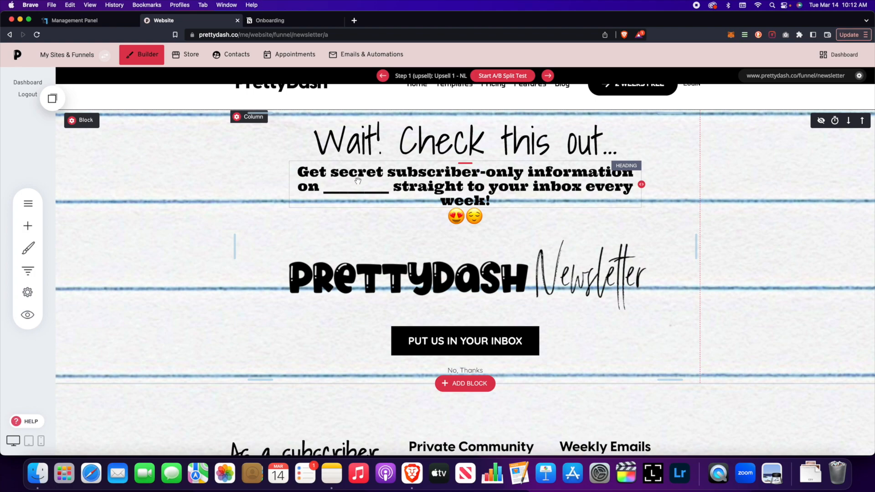
Check the management options available for the Pretty Dashboard Documentation funnel, including moving it to a website or another project
{"action": "left_click", "coordinate": [105, 55]}
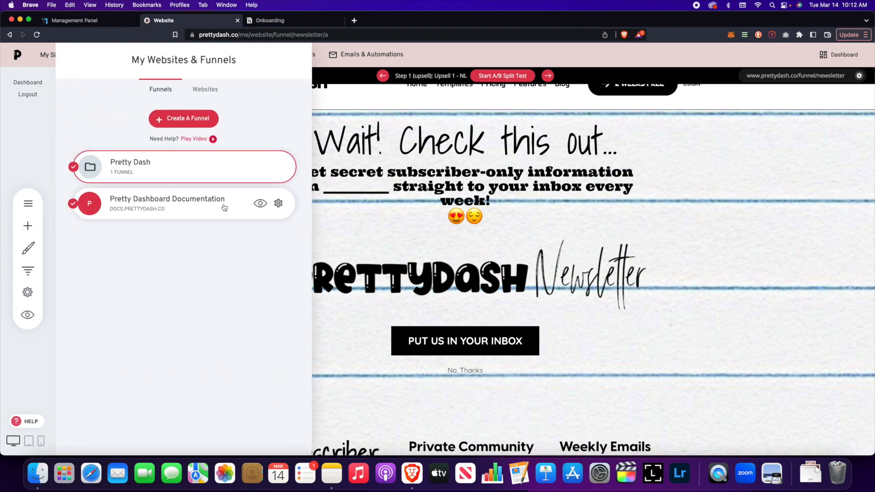
{"action": "left_click", "coordinate": [278, 203]}
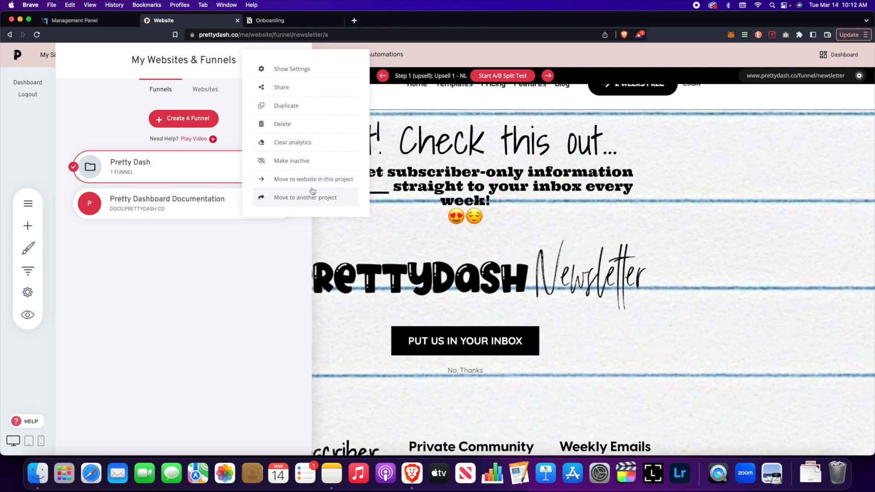
{"action": "left_click", "coordinate": [297, 255]}
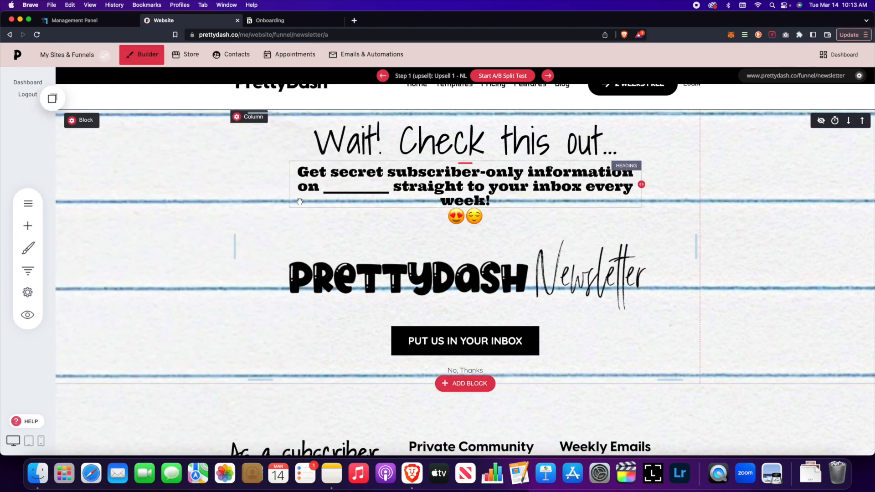